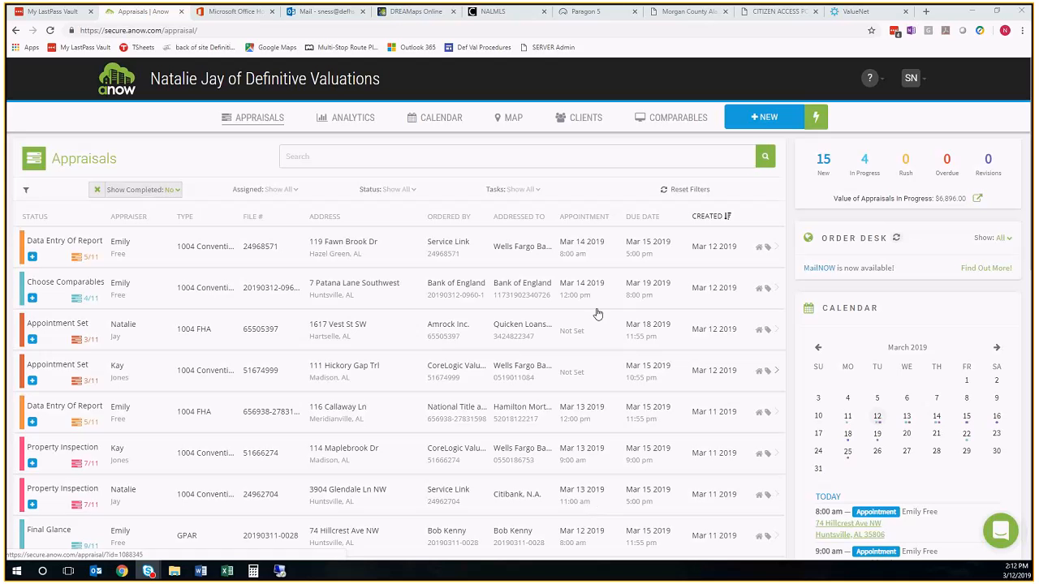
# Start a new appraisal and set its property to the suggested match for the subject's street address
pyautogui.click(760, 119)
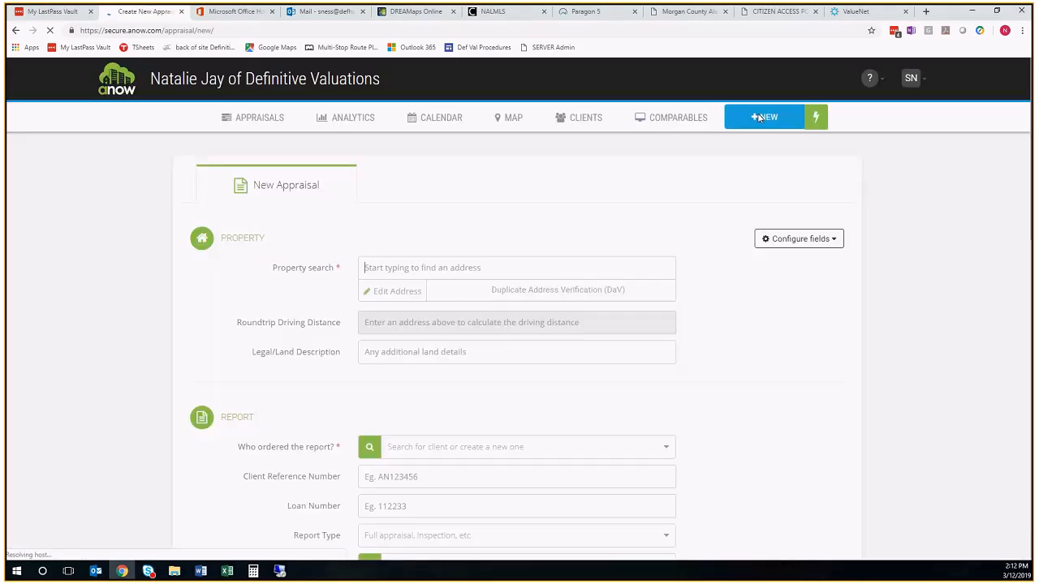
pyautogui.click(377, 261)
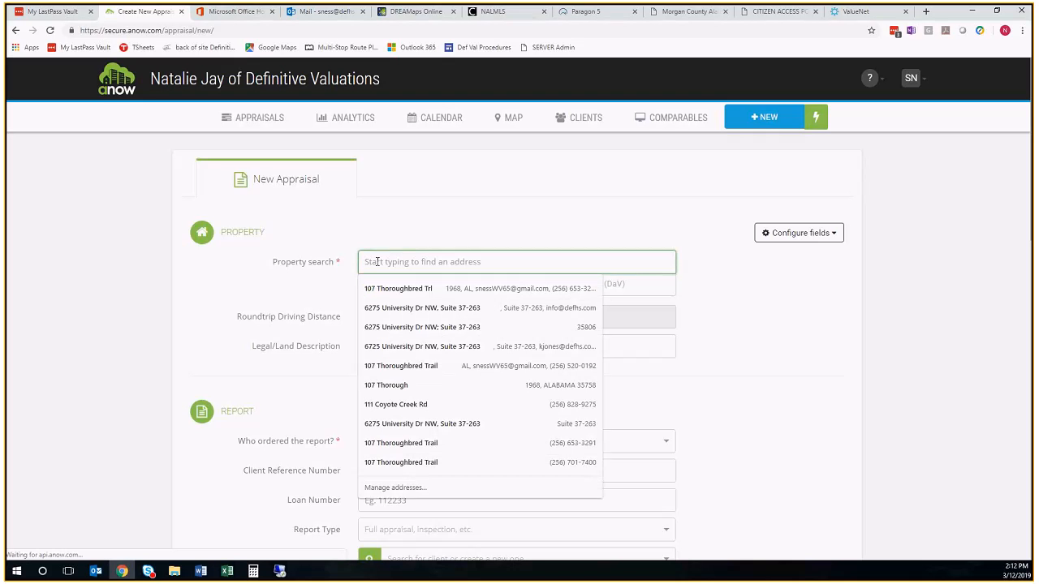
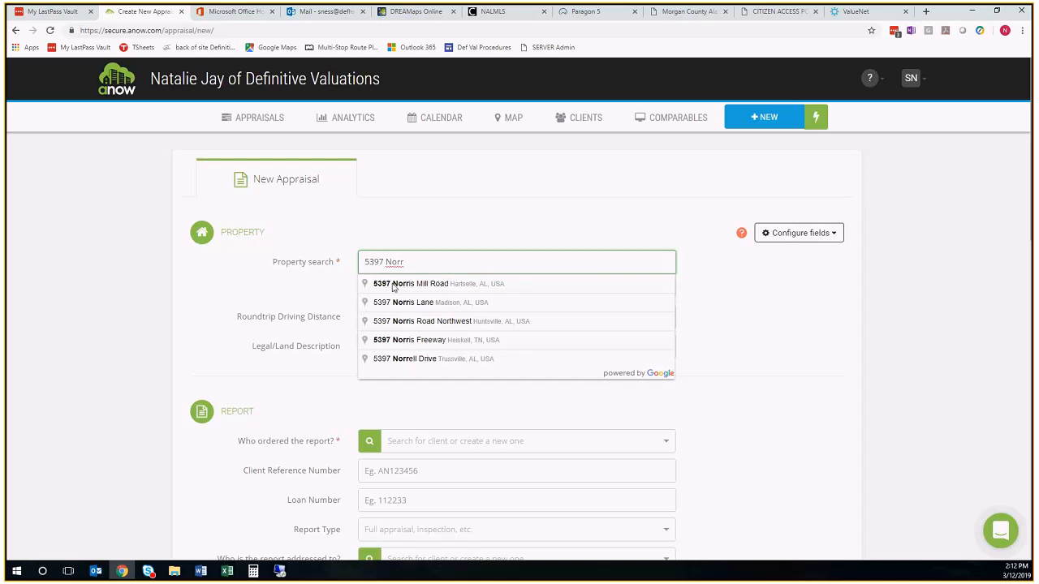
pyautogui.click(384, 282)
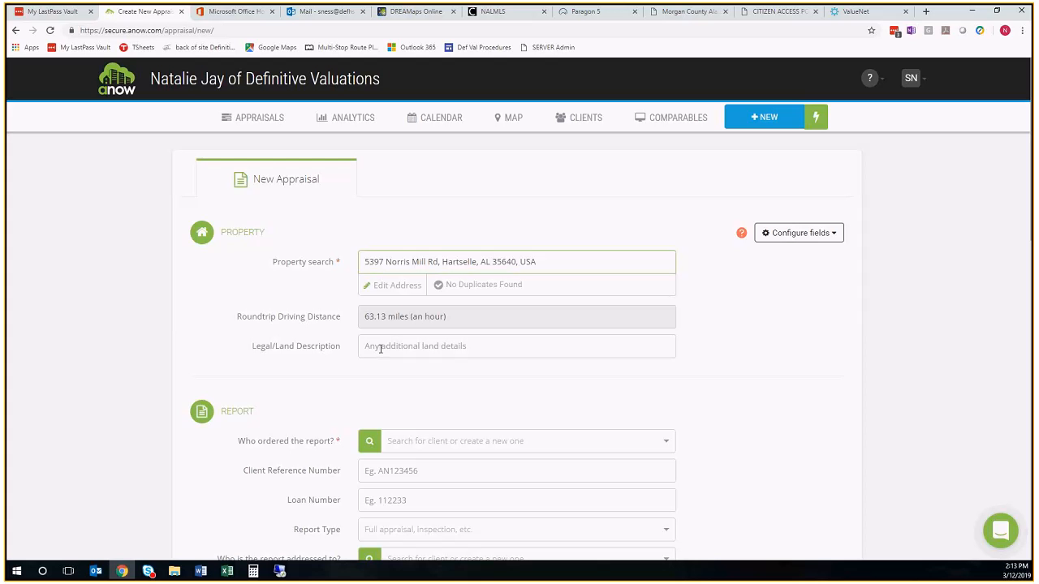
# Copy the metes and bounds legal description from the parcel's land record on the Morgan County citizen access portal
pyautogui.click(692, 12)
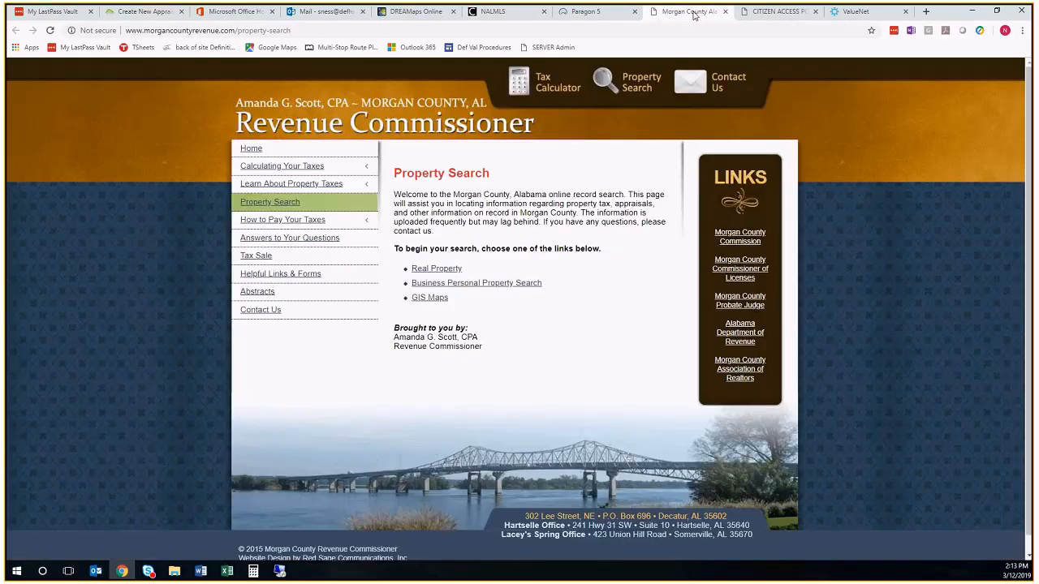
pyautogui.hotkey('ctrl', 'Tab')
pyautogui.click(323, 173)
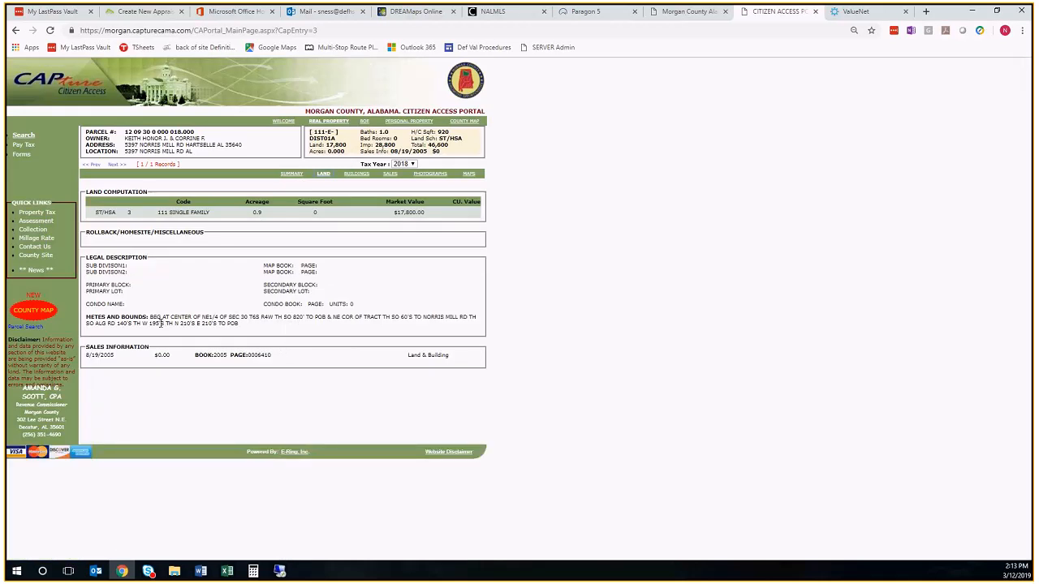
pyautogui.moveTo(149, 316); pyautogui.dragTo(239, 327)
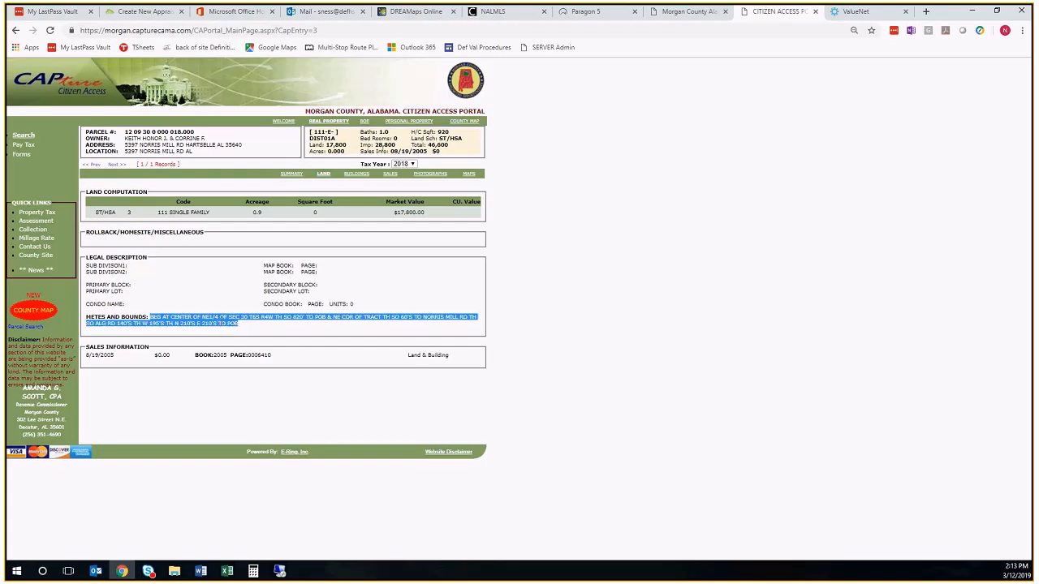
pyautogui.rightClick(220, 321)
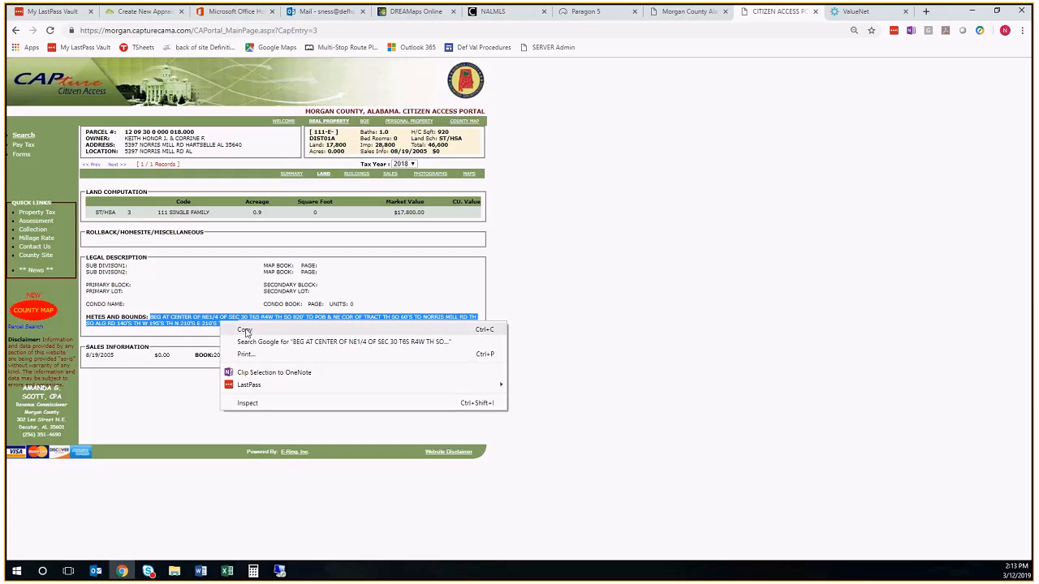
pyautogui.click(245, 331)
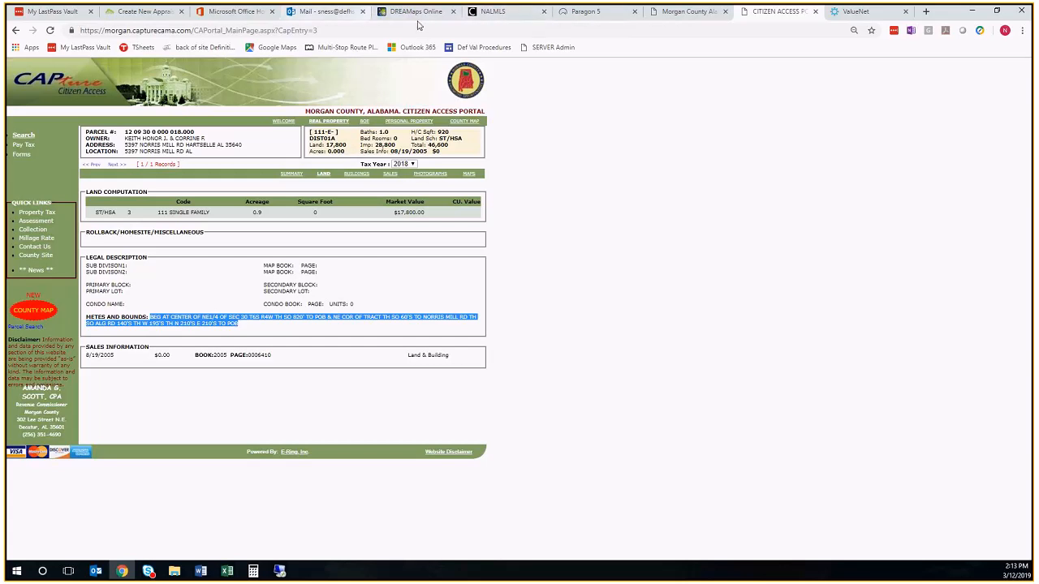
# Return to the new appraisal form and paste the copied metes and bounds text as the Legal/Land Description
pyautogui.click(143, 14)
pyautogui.click(388, 346)
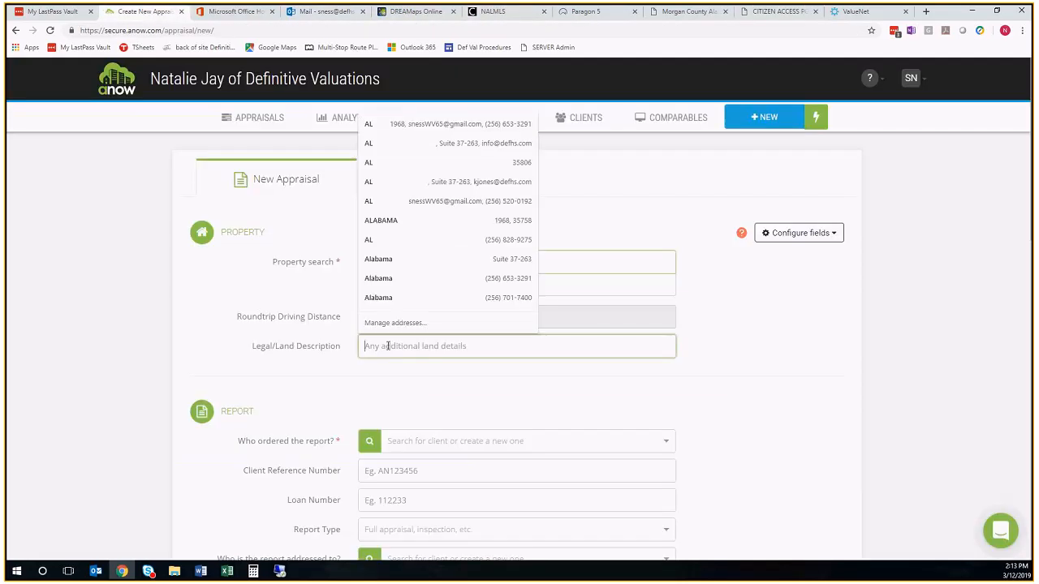
pyautogui.rightClick(388, 346)
pyautogui.click(412, 409)
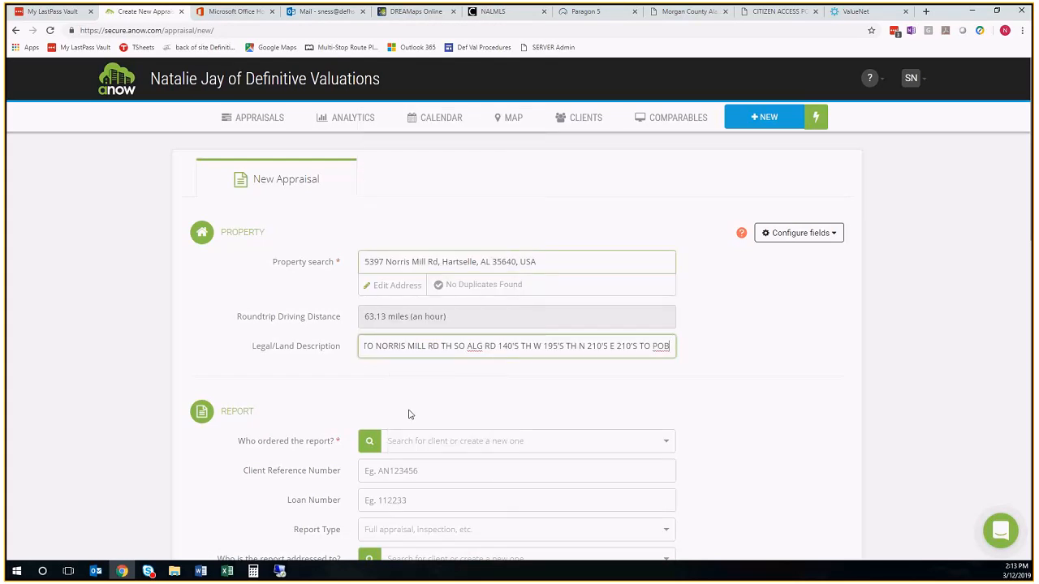
# Set ValueNet as the client who ordered the report
pyautogui.scroll(-2, 410, 415)
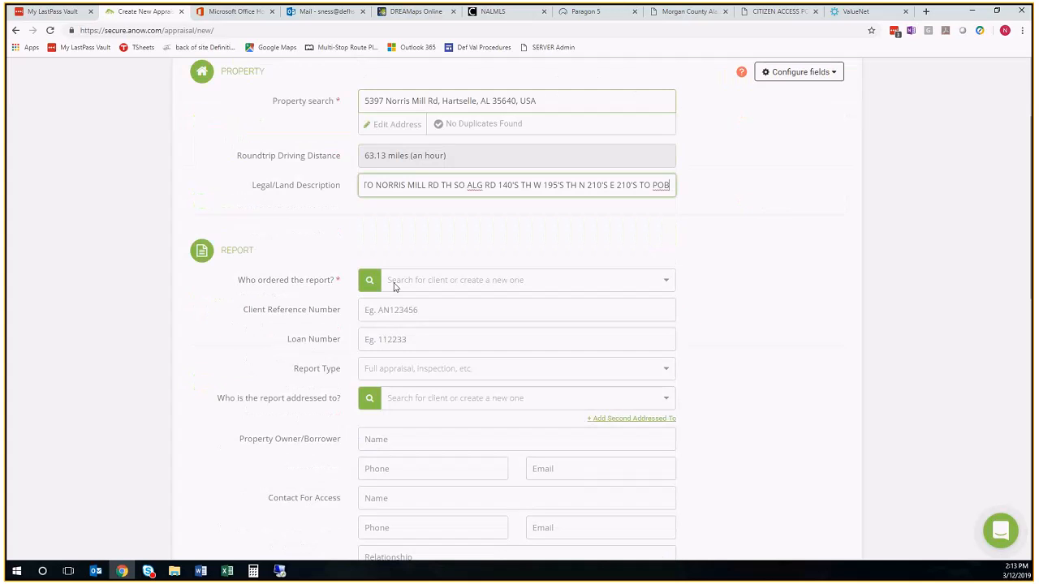
pyautogui.click(396, 280)
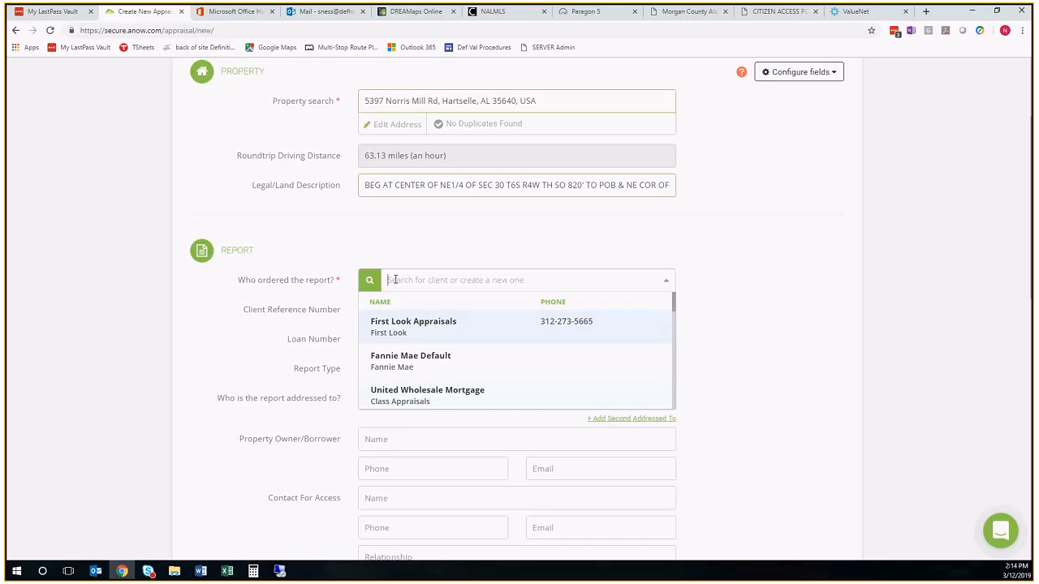
pyautogui.write('Value')
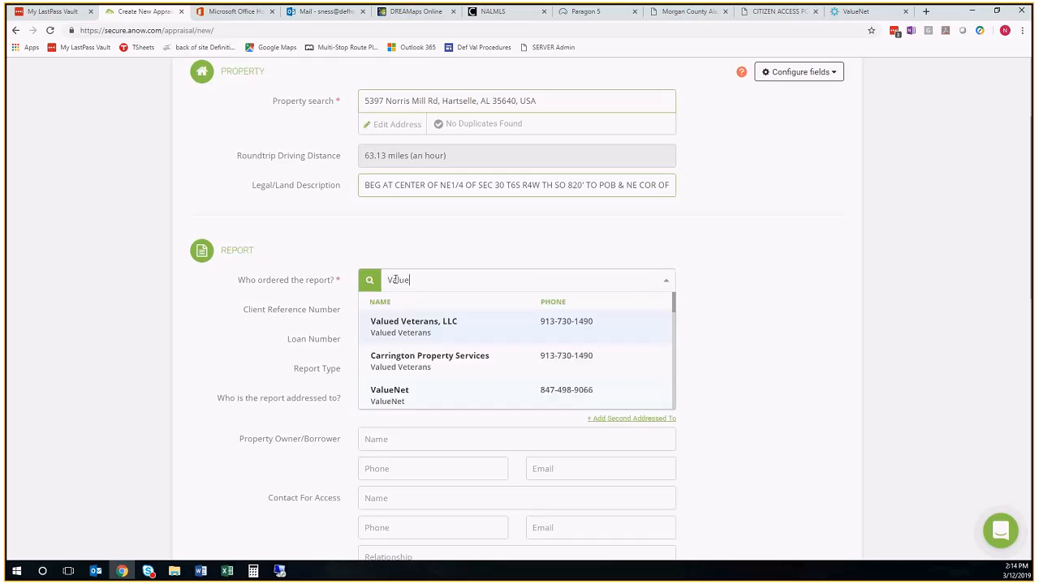
pyautogui.write('N')
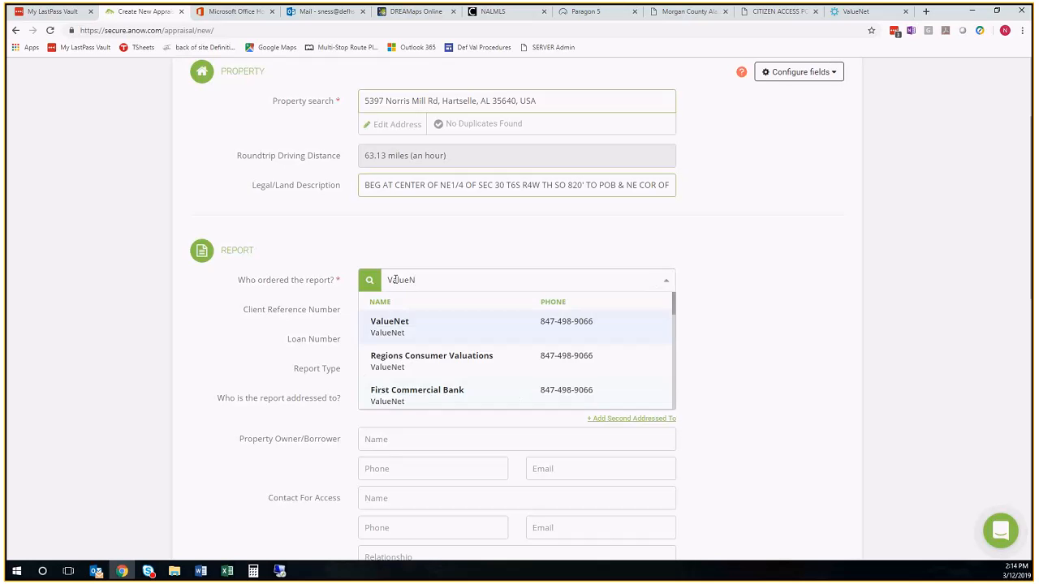
pyautogui.click(412, 329)
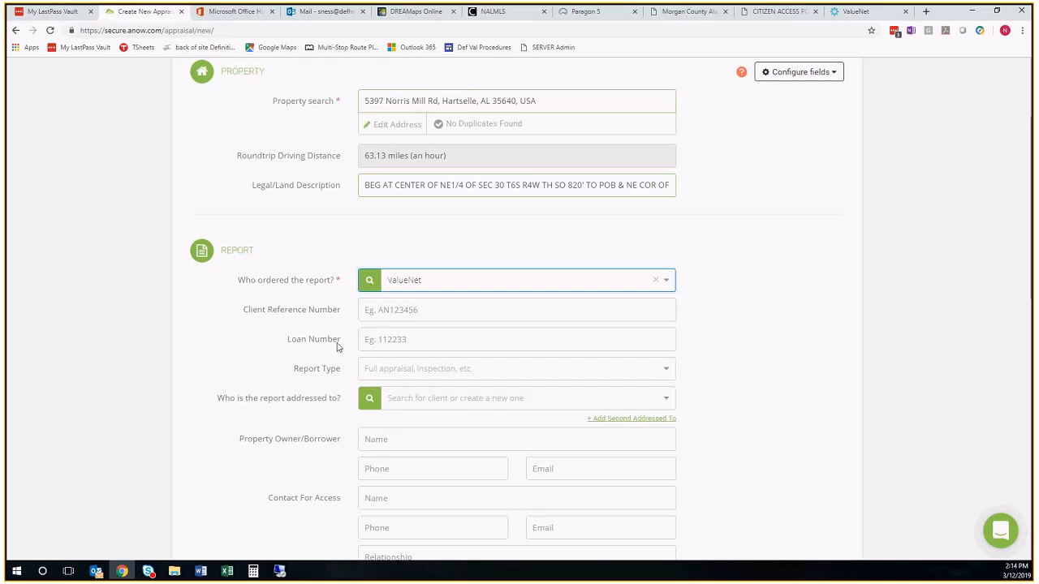
# Switch to the ValueNet portal and sign in with the first saved login's username and password
pyautogui.click(850, 16)
pyautogui.click(498, 189)
pyautogui.click(299, 192)
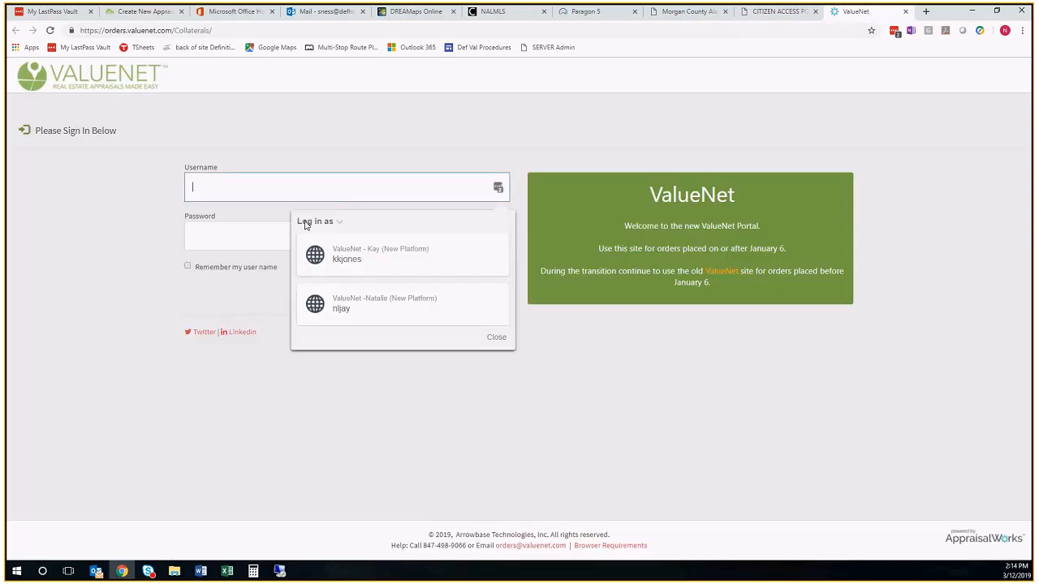
pyautogui.click(336, 254)
pyautogui.click(490, 294)
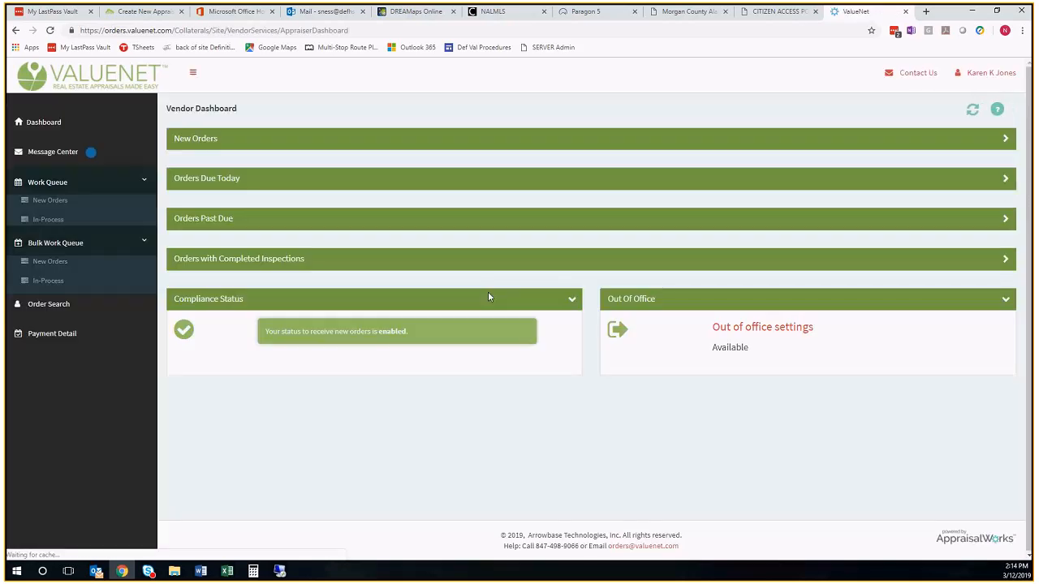
# Open the in-process ValueNet 55 Comp Photos order and copy its order number
pyautogui.click(55, 220)
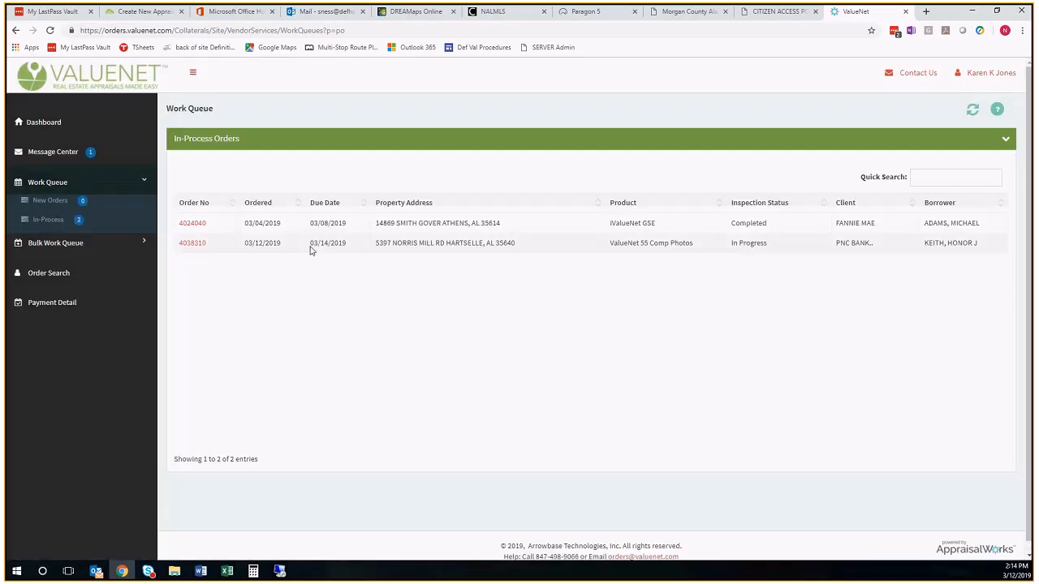
pyautogui.click(192, 244)
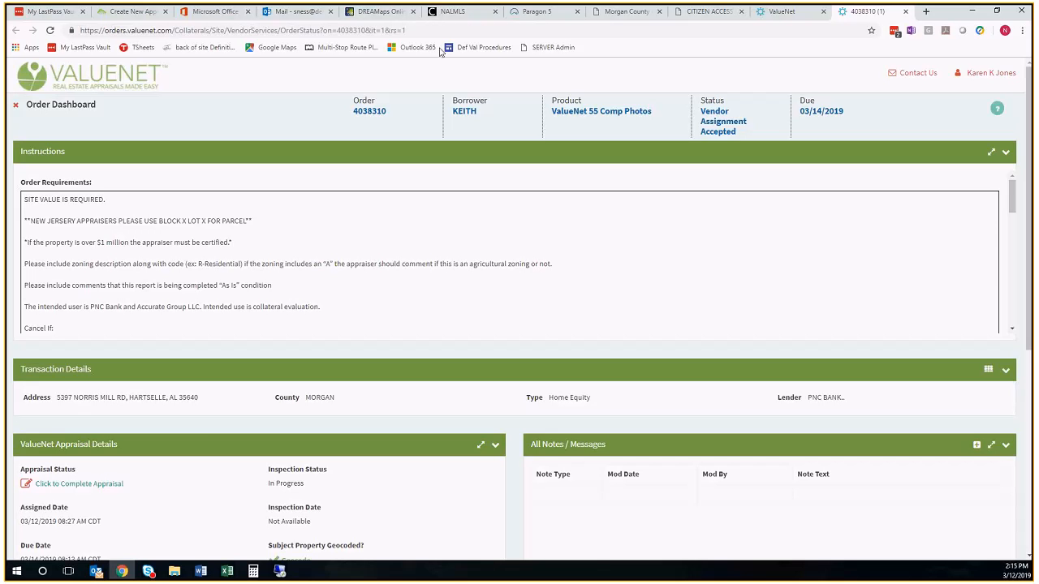
pyautogui.click(133, 13)
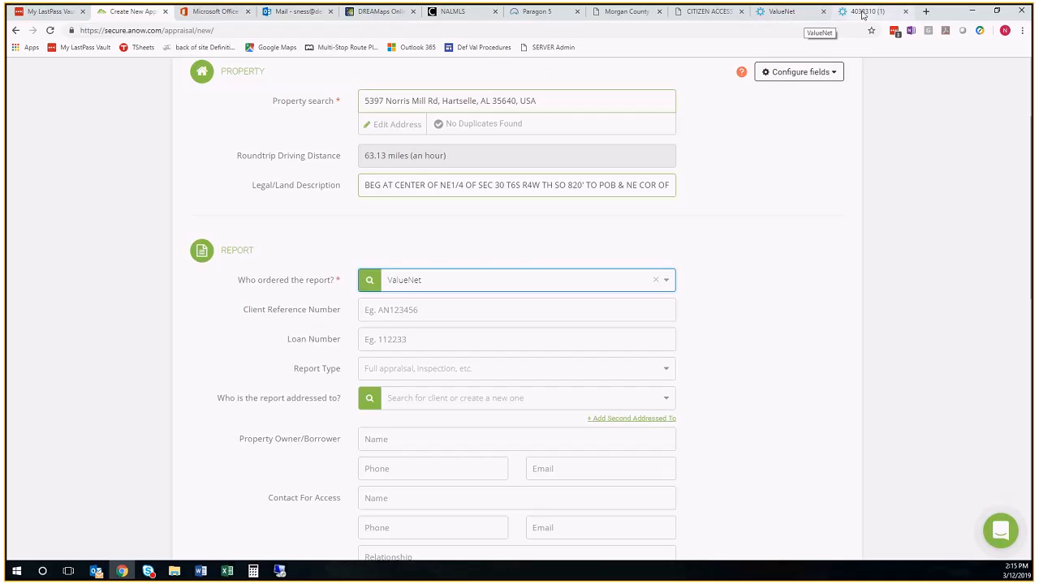
pyautogui.click(867, 11)
pyautogui.moveTo(353, 112); pyautogui.dragTo(395, 111)
pyautogui.rightClick(364, 114)
pyautogui.click(382, 122)
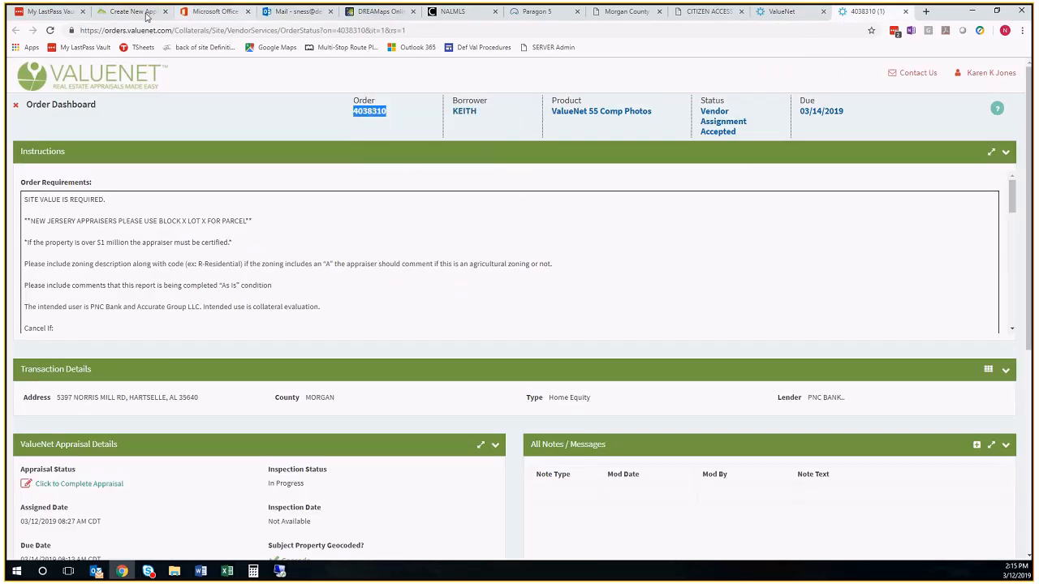
# Paste the copied order number as the Client Reference Number in the new appraisal form
pyautogui.click(146, 13)
pyautogui.click(362, 311)
pyautogui.rightClick(362, 312)
pyautogui.click(391, 376)
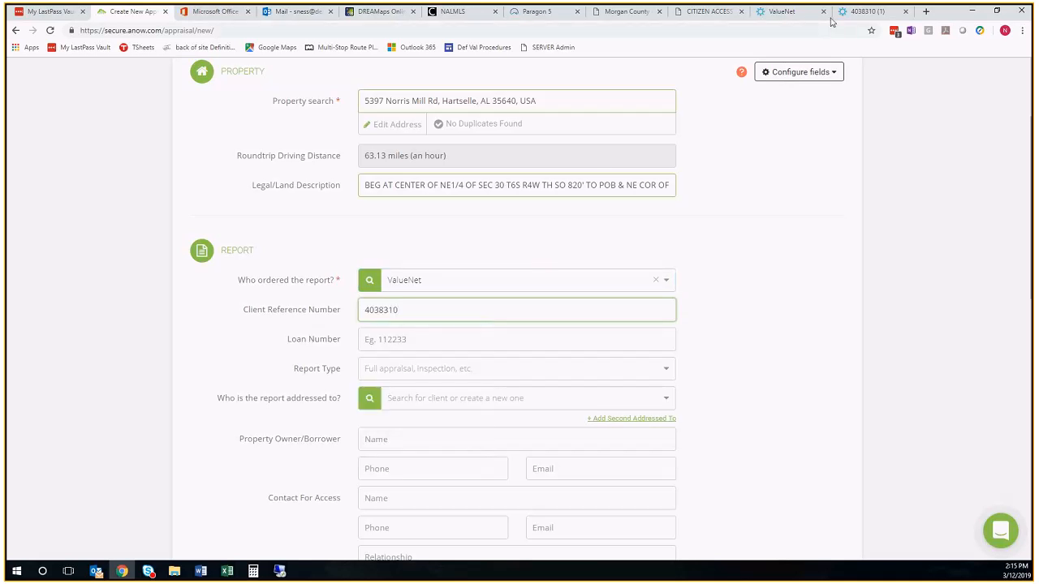
# Check the ValueNet order's instructions, transaction details, notes and parties for a loan number, and return to the appraisal form
pyautogui.click(848, 12)
pyautogui.scroll(-5, 587, 259)
pyautogui.scroll(-1, 512, 434)
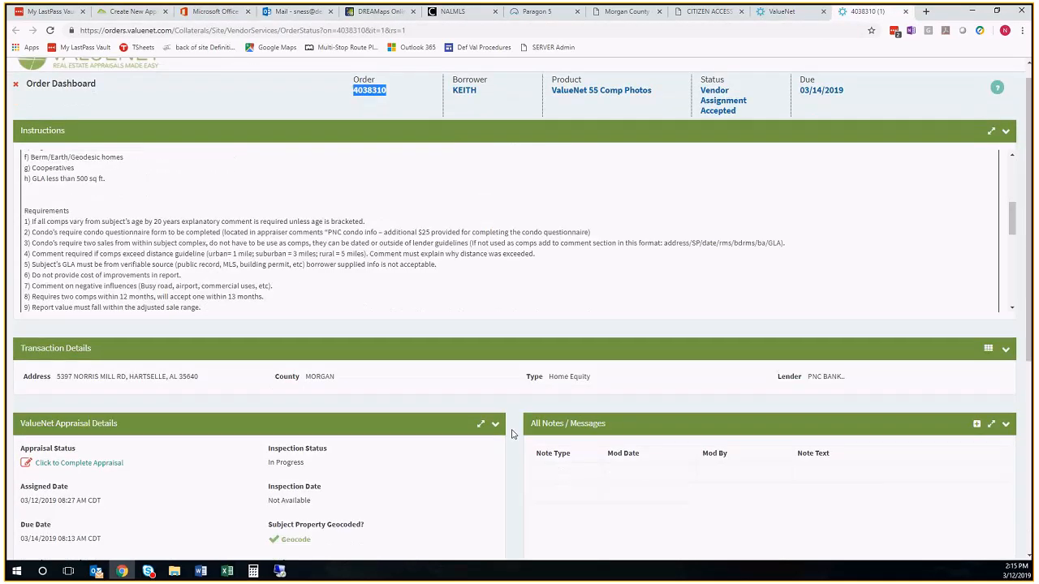
pyautogui.scroll(-4, 511, 434)
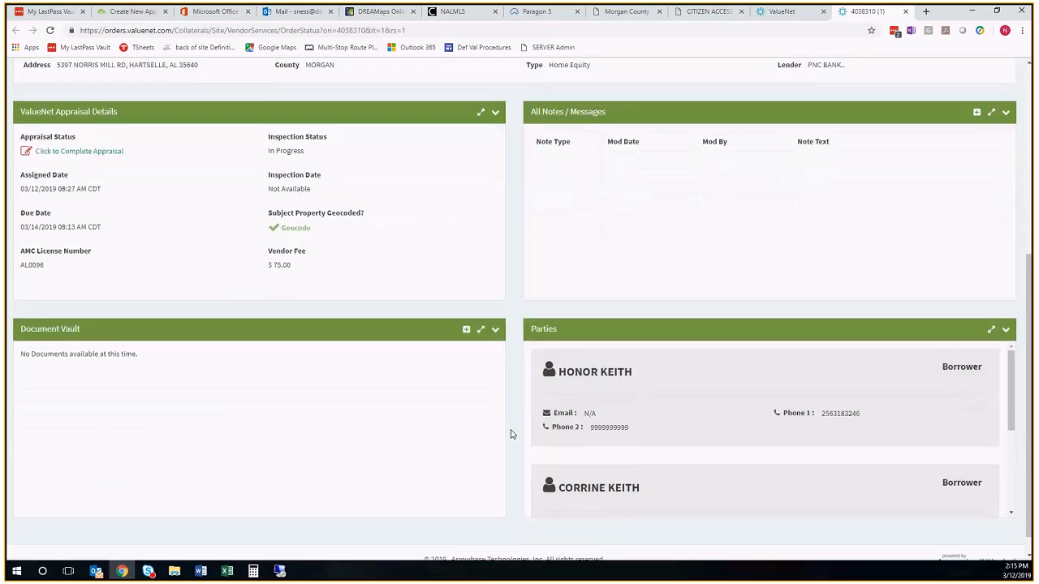
pyautogui.scroll(3, 511, 434)
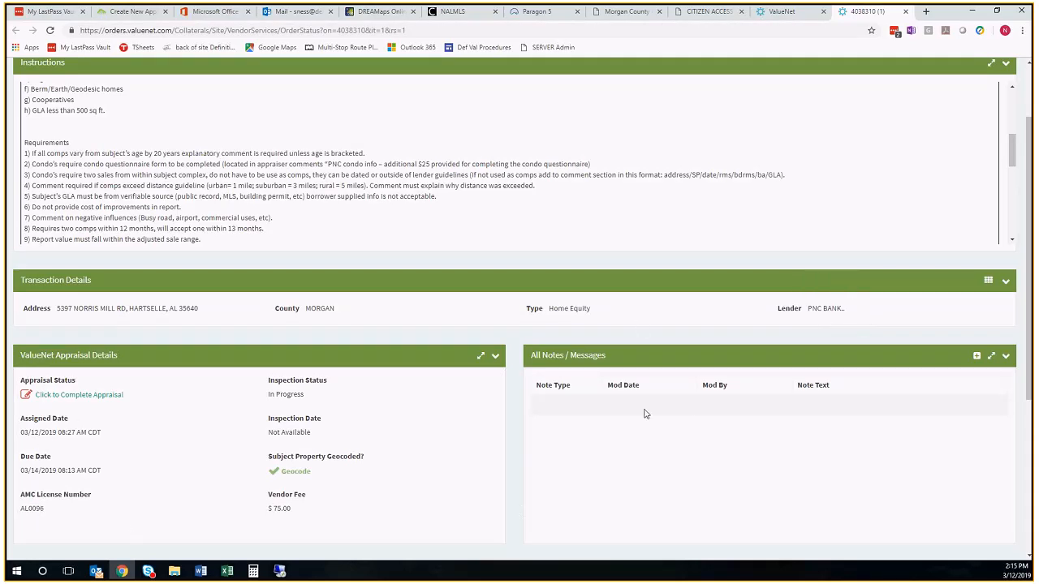
pyautogui.scroll(-1, 645, 414)
pyautogui.scroll(-3, 645, 414)
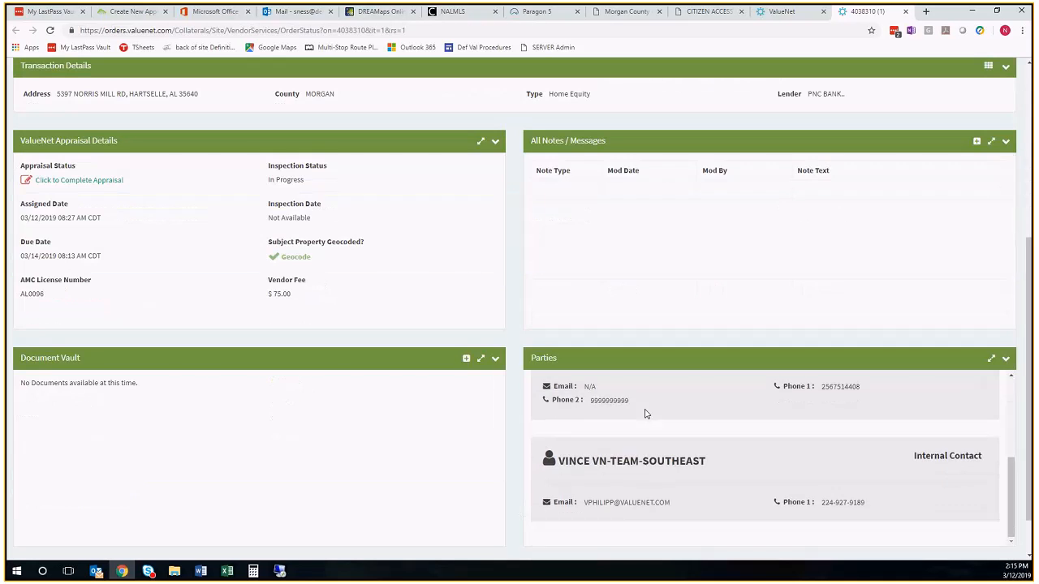
pyautogui.scroll(-1, 724, 348)
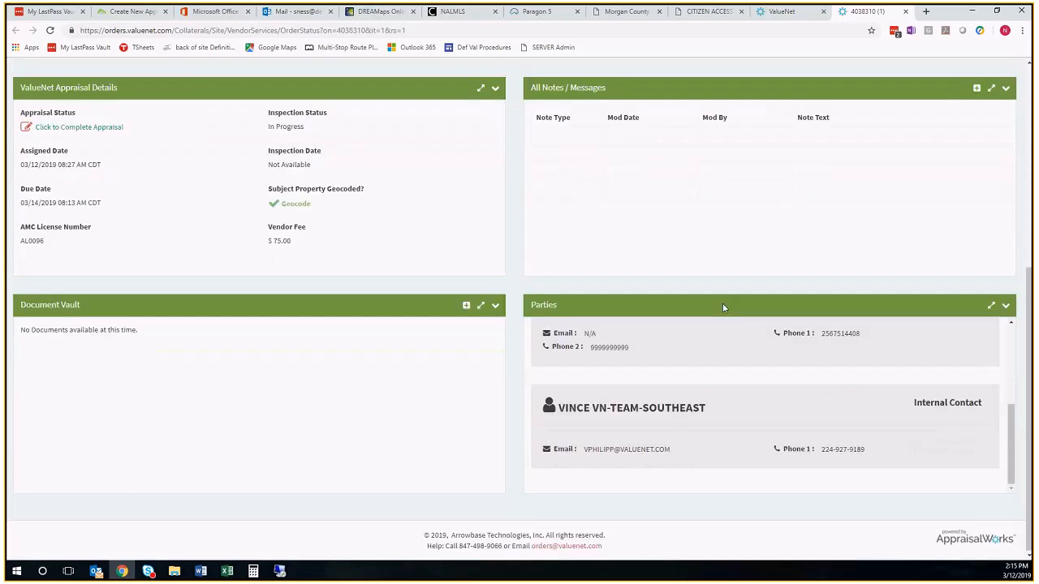
pyautogui.scroll(3, 722, 309)
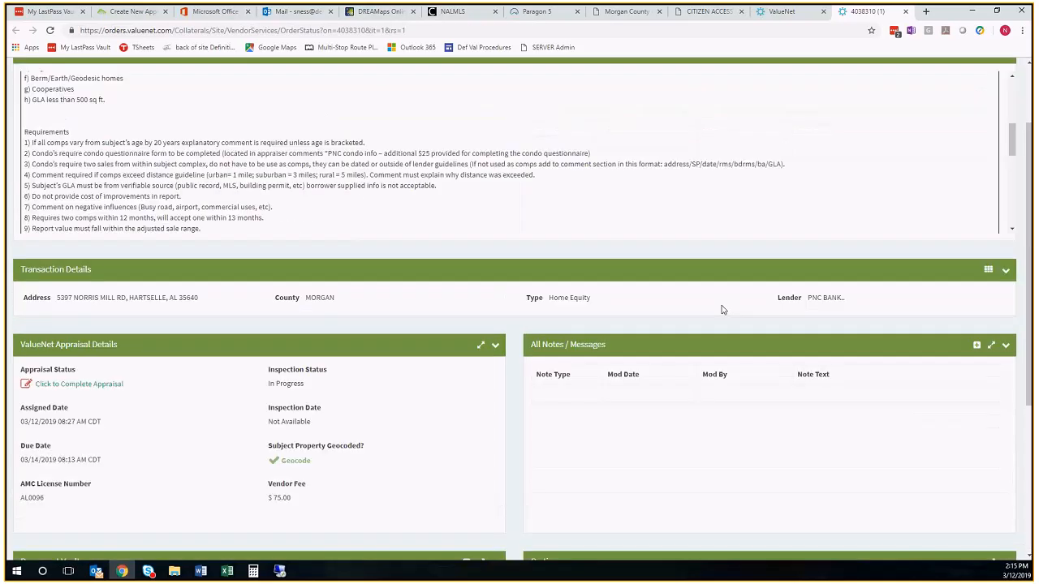
pyautogui.scroll(2, 720, 309)
pyautogui.scroll(5, 719, 309)
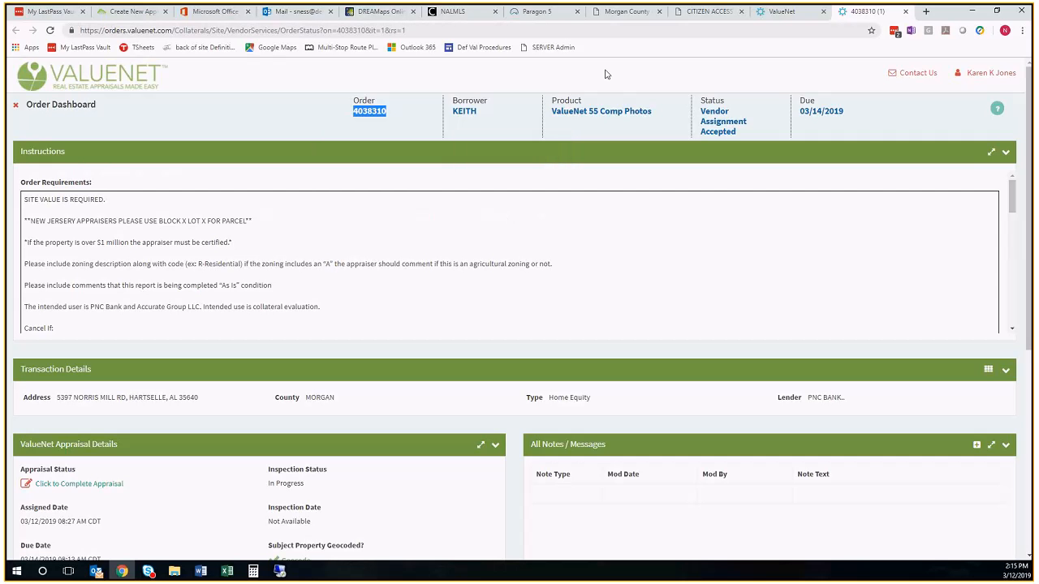
pyautogui.click(135, 12)
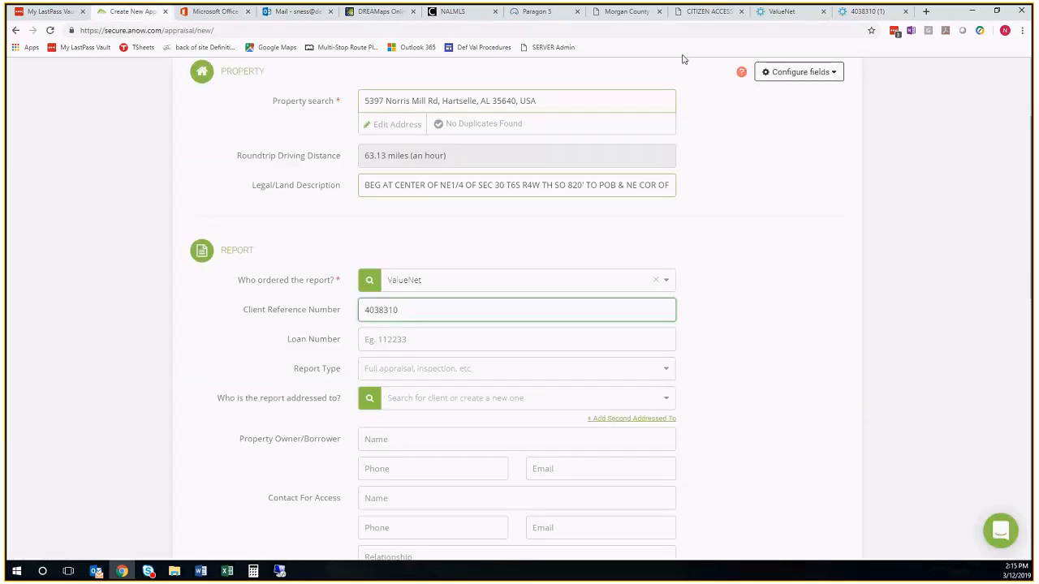
# Check the product name on the ValueNet order and set the form's Report Type to VN 55 w Image
pyautogui.click(866, 12)
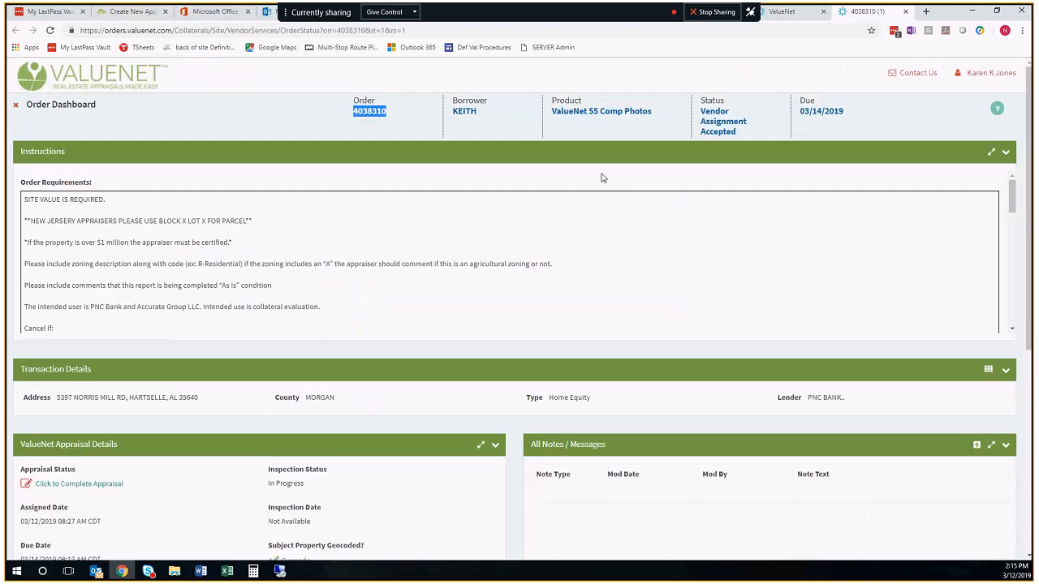
pyautogui.moveTo(552, 111); pyautogui.dragTo(659, 112)
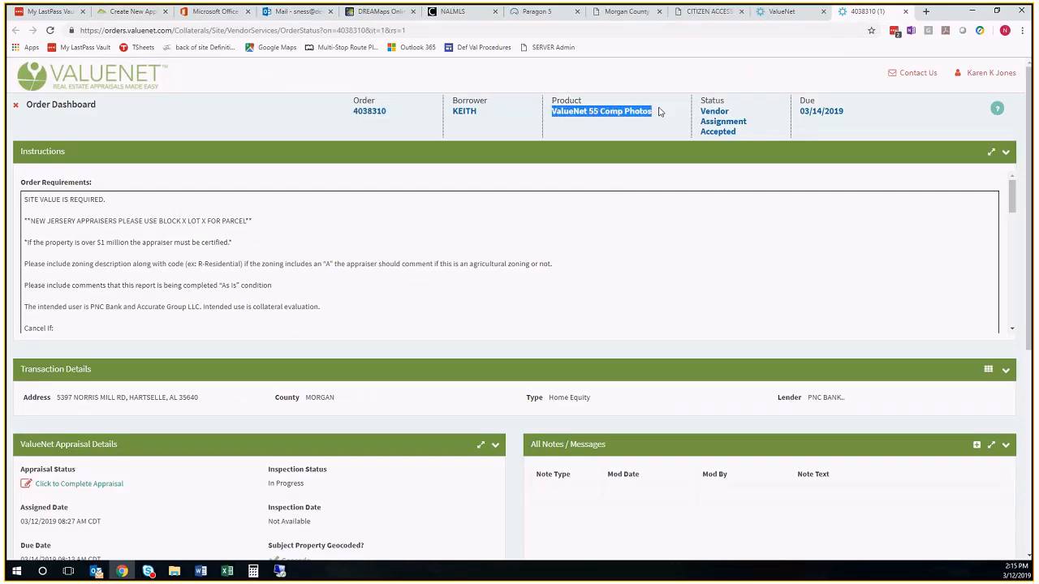
pyautogui.click(130, 12)
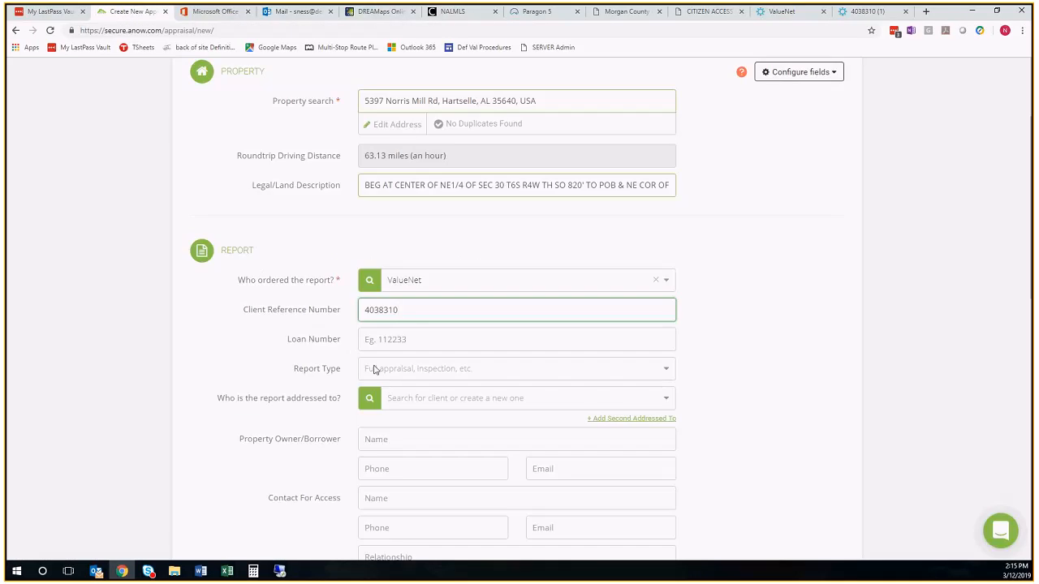
pyautogui.click(374, 369)
pyautogui.write('Vn')
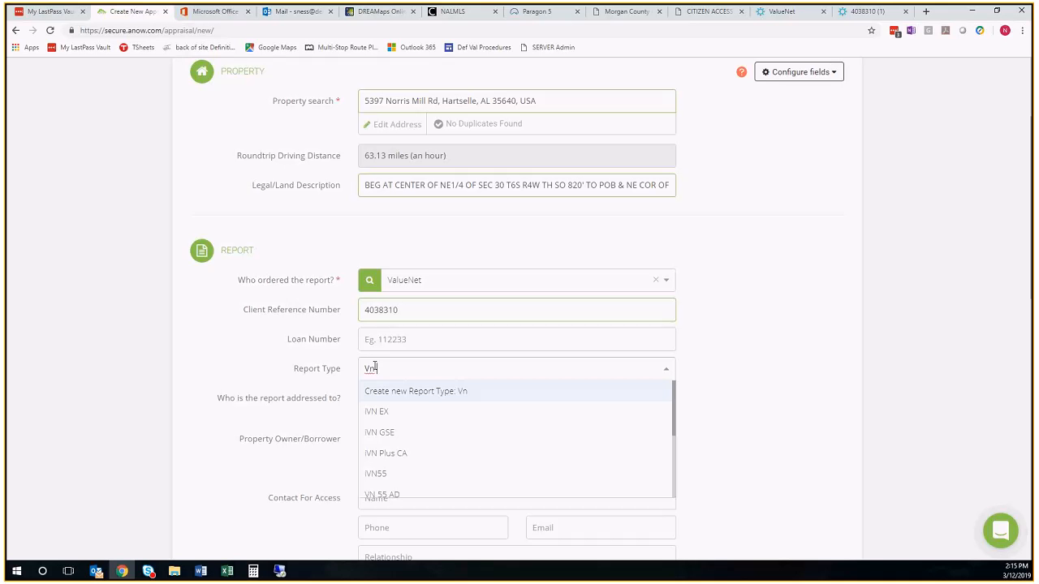
pyautogui.write(' 55')
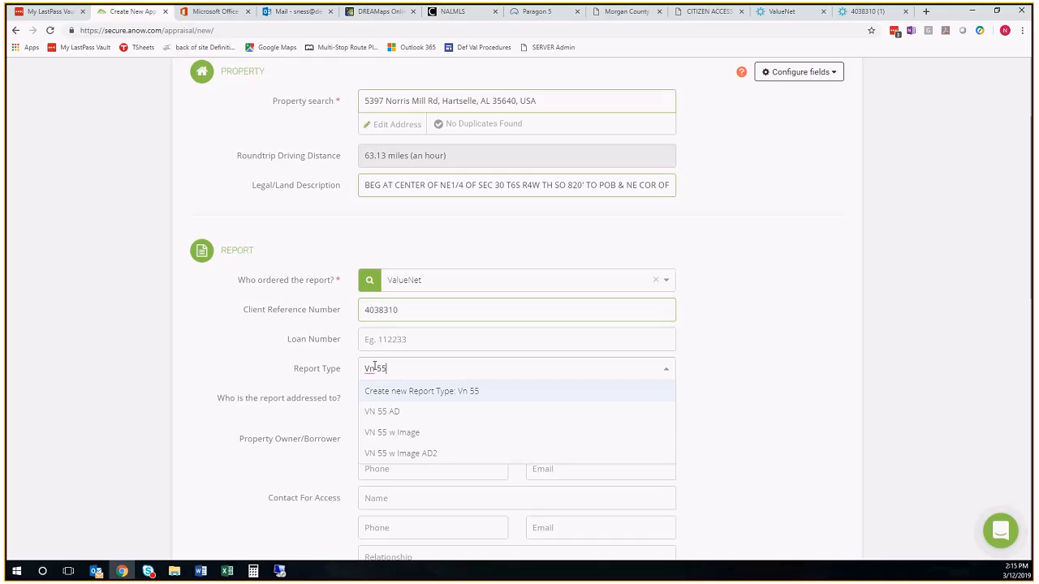
pyautogui.click(401, 432)
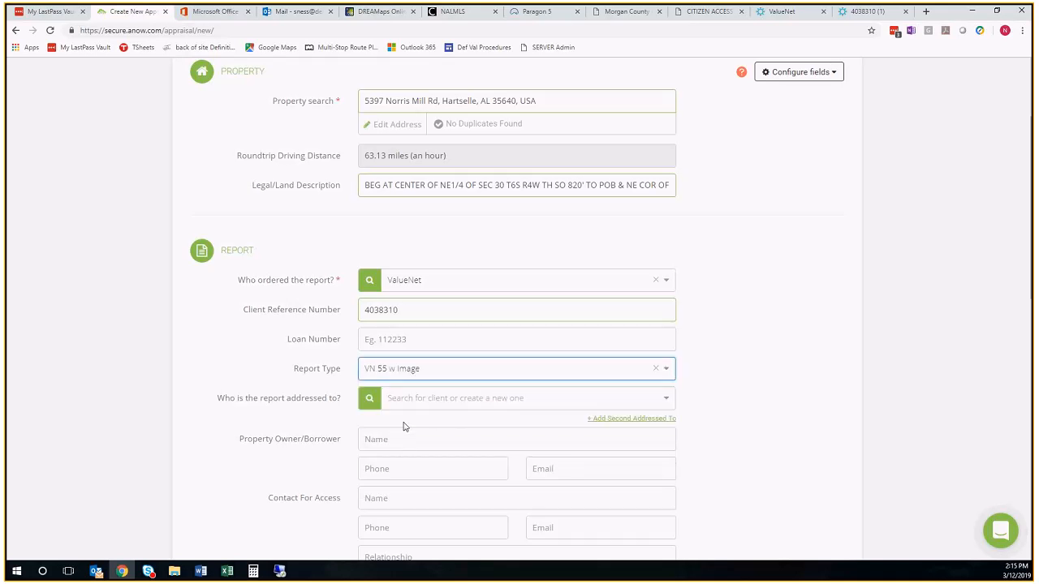
# Check the lender on the ValueNet order and address the report to PNC Bank in the appraisal form
pyautogui.click(408, 398)
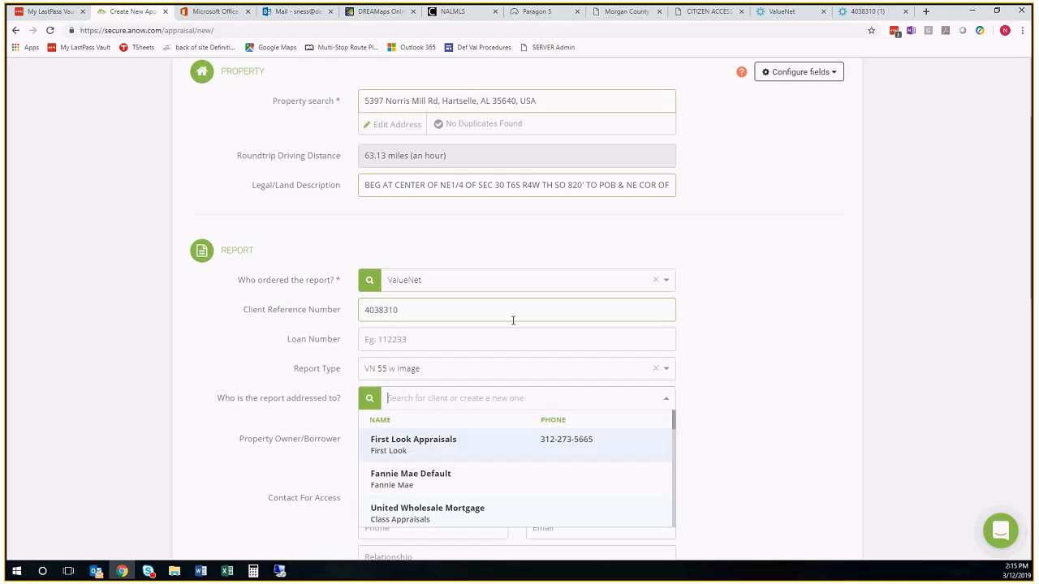
pyautogui.write('P')
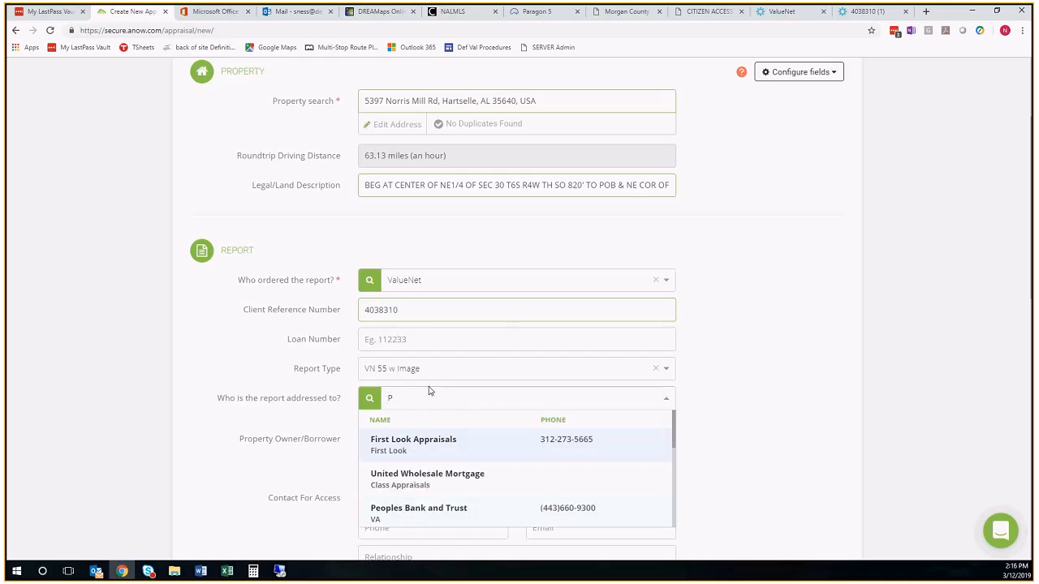
pyautogui.write('NC')
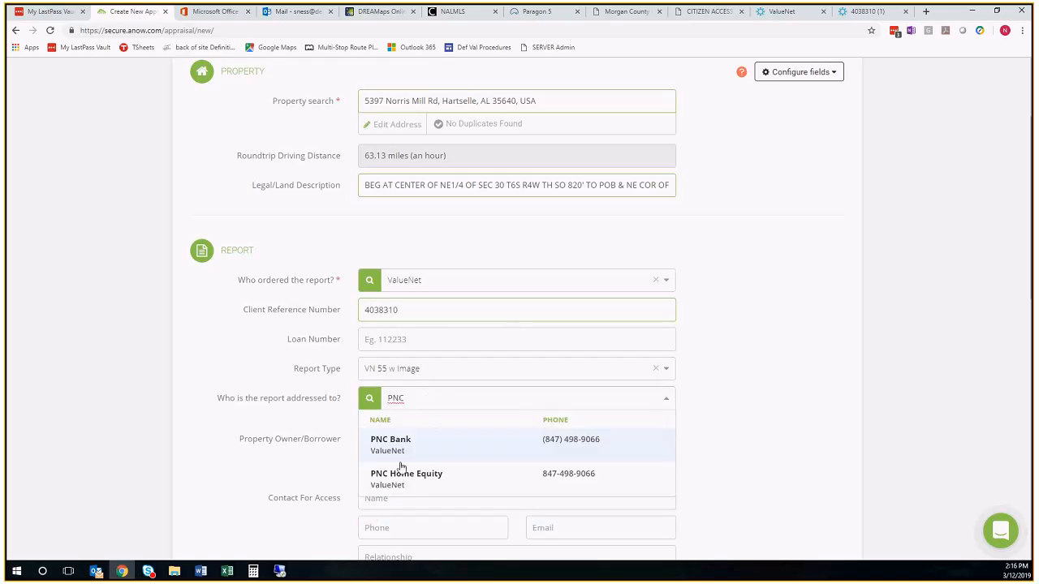
pyautogui.click(867, 11)
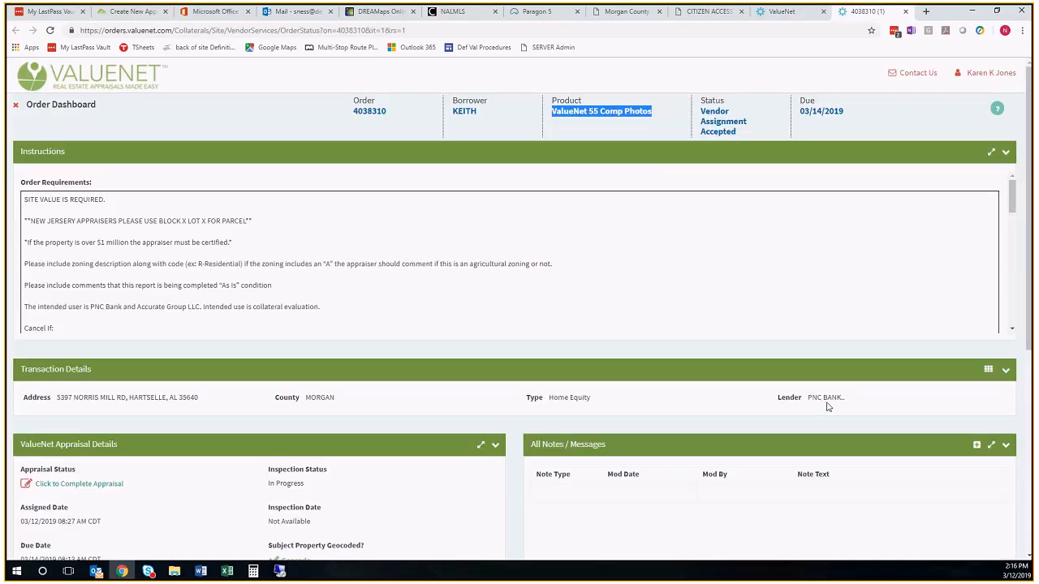
pyautogui.click(130, 12)
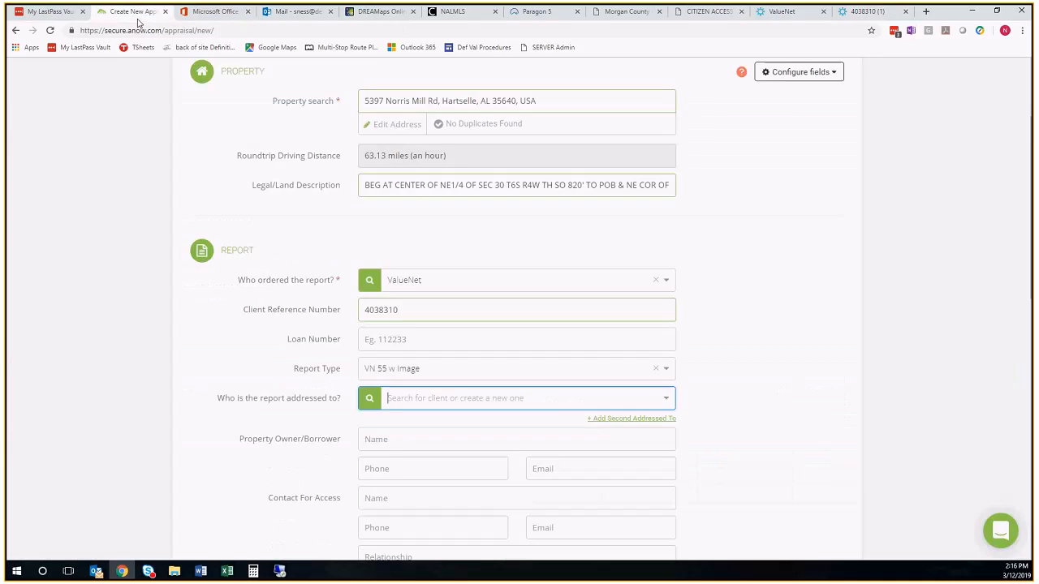
pyautogui.click(407, 396)
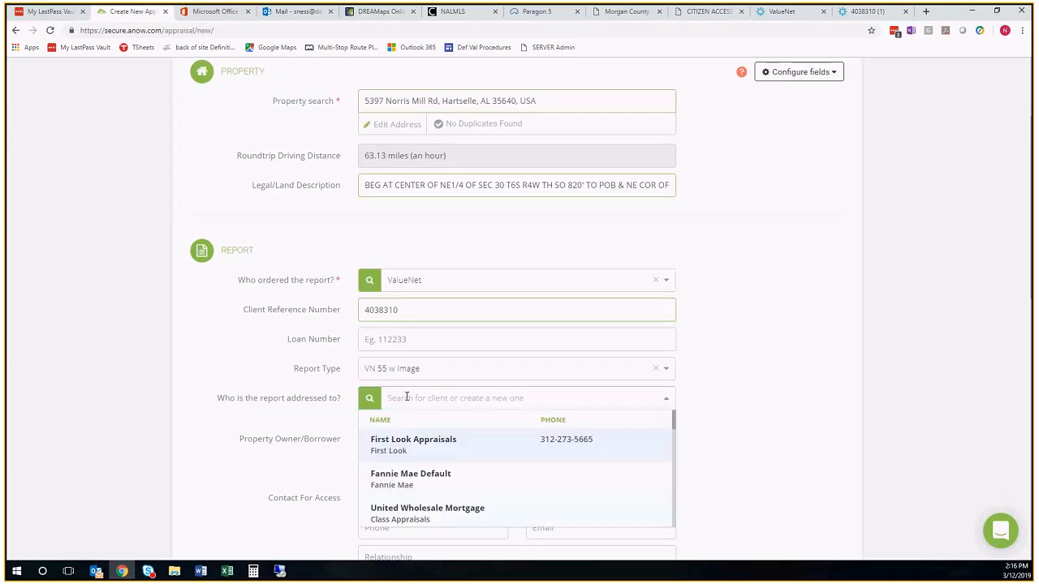
pyautogui.write('Pnc')
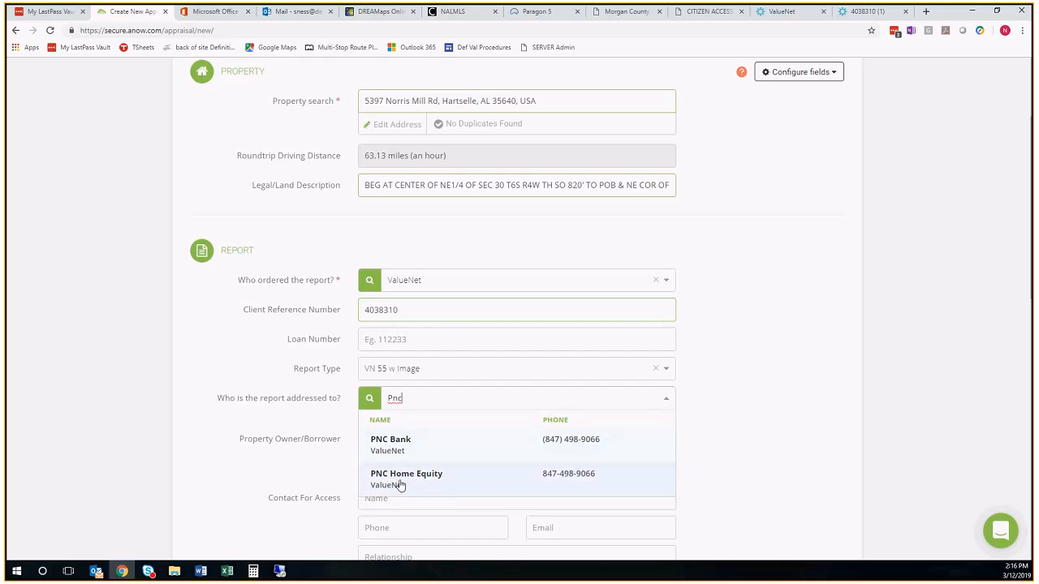
pyautogui.click(400, 449)
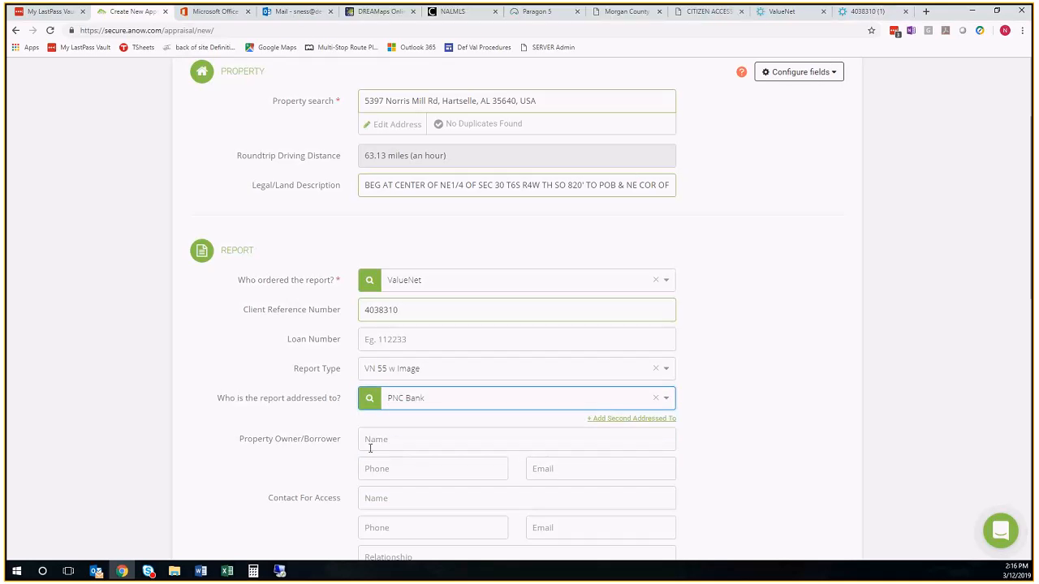
# Look up both borrowers among the ValueNet order's parties and enter their names as the Property Owner/Borrower
pyautogui.click(877, 13)
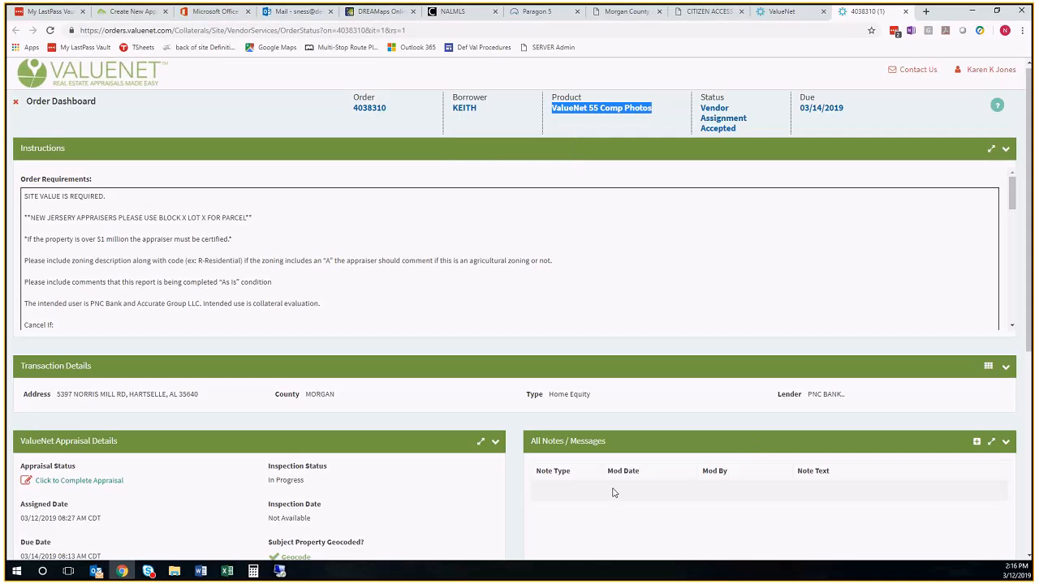
pyautogui.scroll(-5, 614, 493)
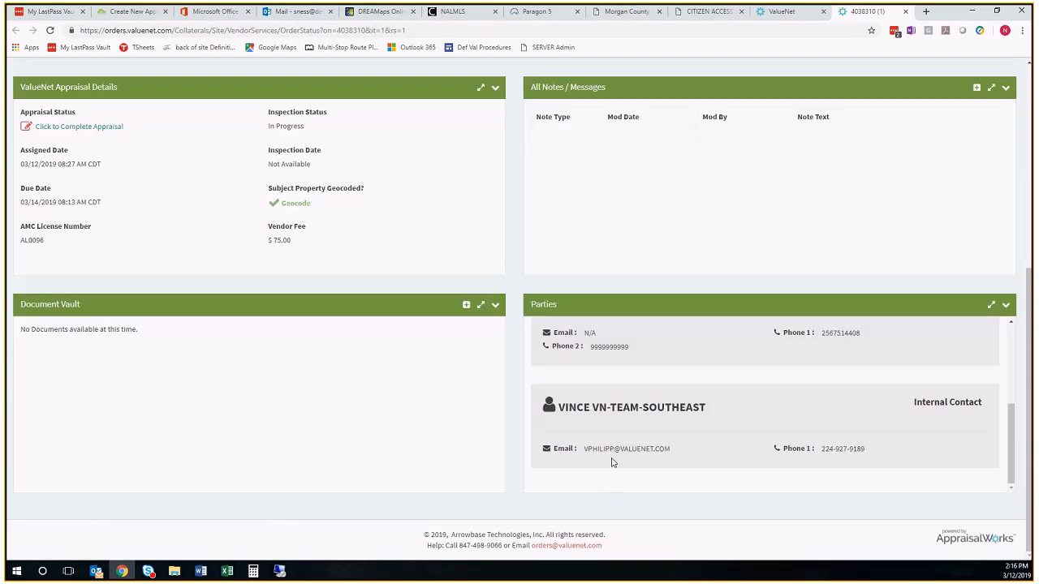
pyautogui.scroll(1, 613, 462)
pyautogui.scroll(1, 613, 462)
pyautogui.scroll(1, 613, 463)
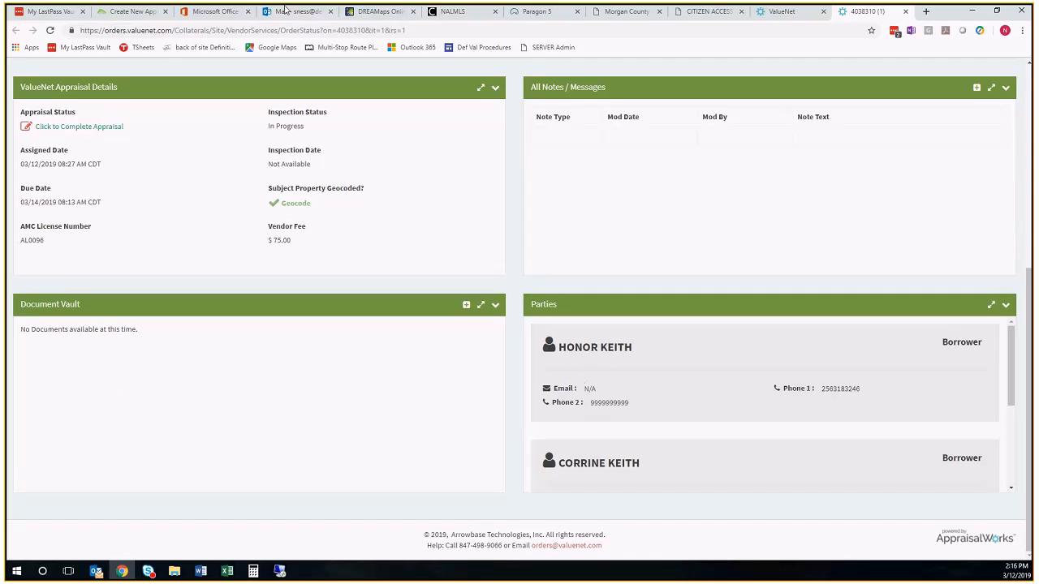
pyautogui.click(128, 12)
pyautogui.click(370, 400)
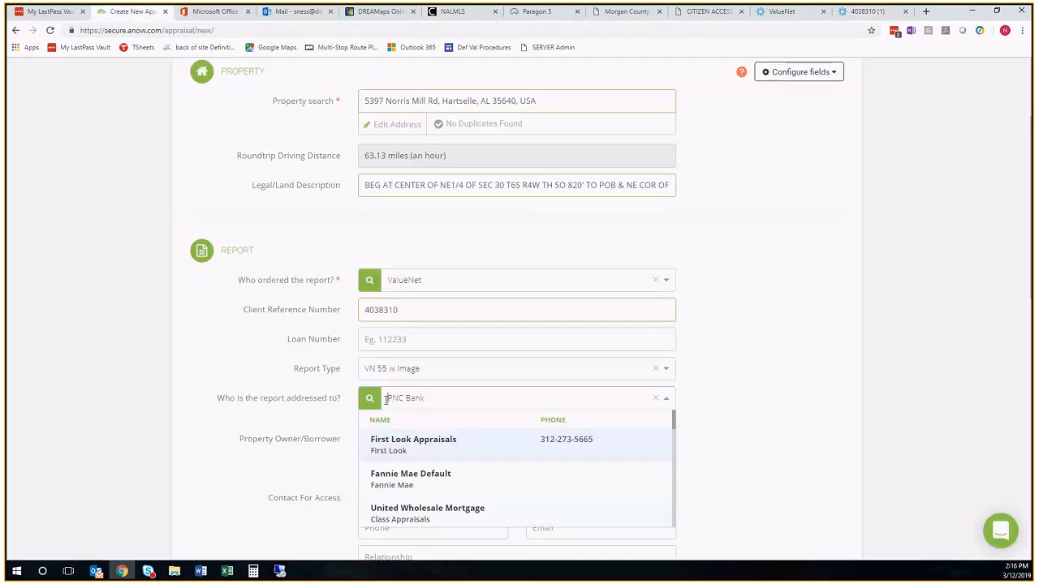
pyautogui.click(312, 448)
pyautogui.click(366, 439)
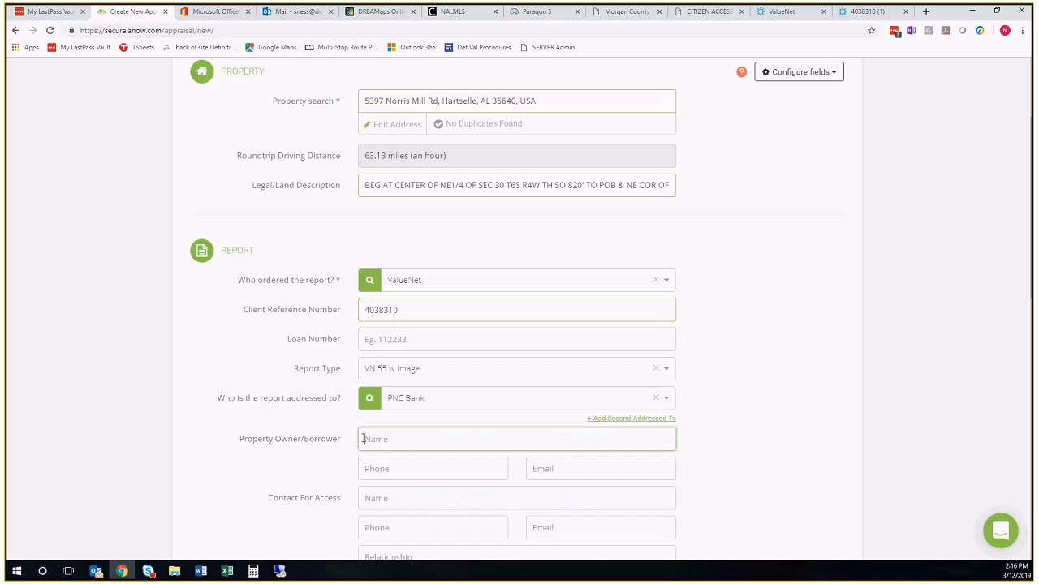
# Copy the first borrower's primary phone number from the parties on the ValueNet order
pyautogui.click(865, 12)
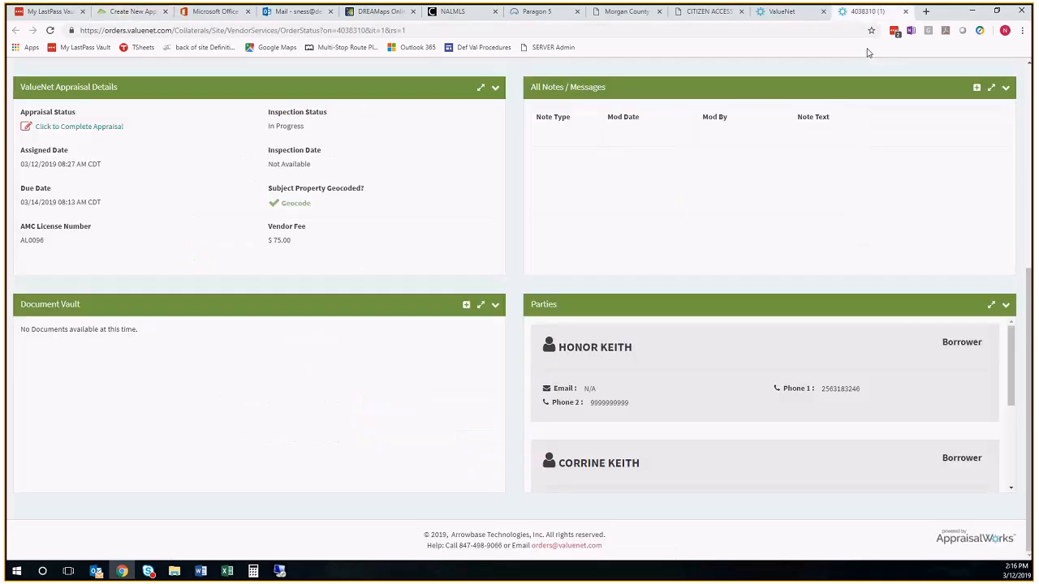
pyautogui.scroll(-1, 639, 398)
pyautogui.scroll(-2, 639, 397)
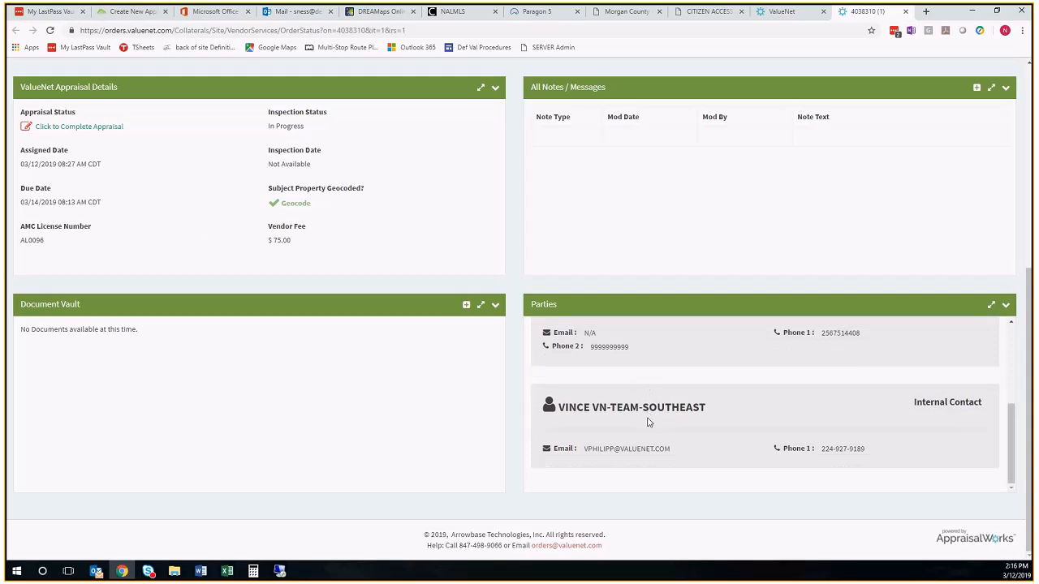
pyautogui.scroll(2, 630, 424)
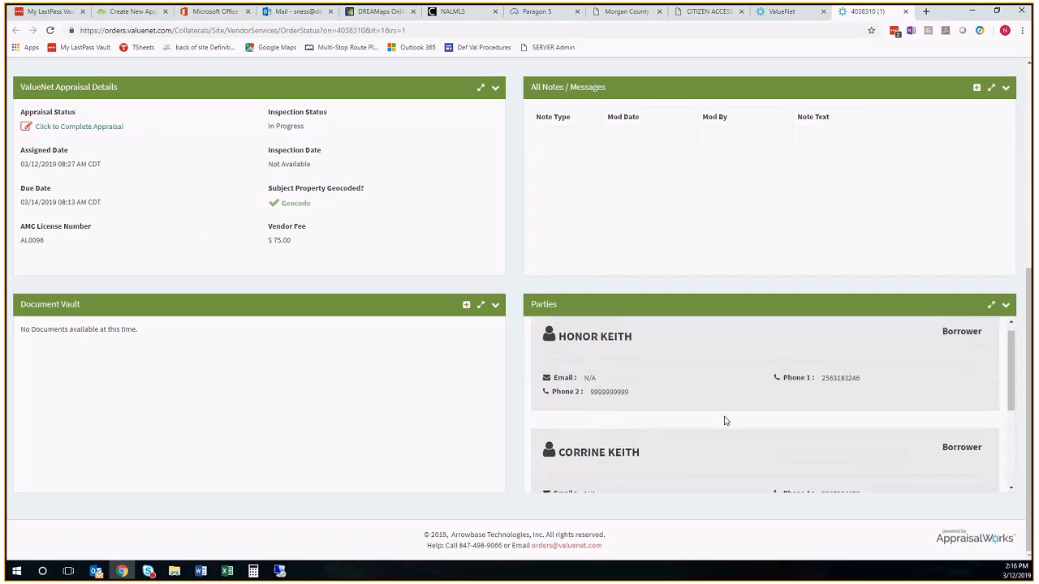
pyautogui.scroll(-1, 830, 406)
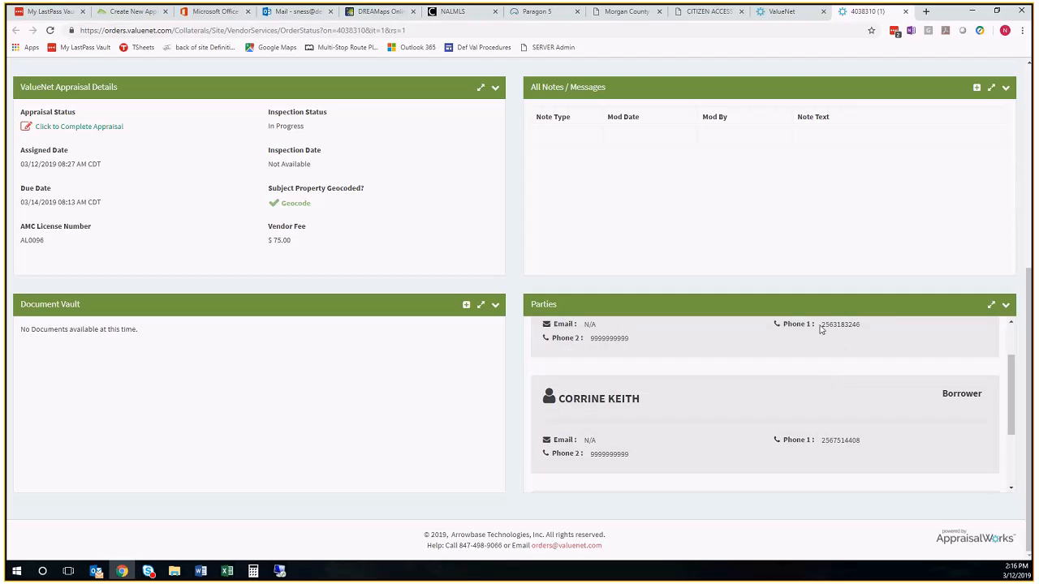
pyautogui.moveTo(823, 324); pyautogui.dragTo(830, 362)
pyautogui.click(821, 372)
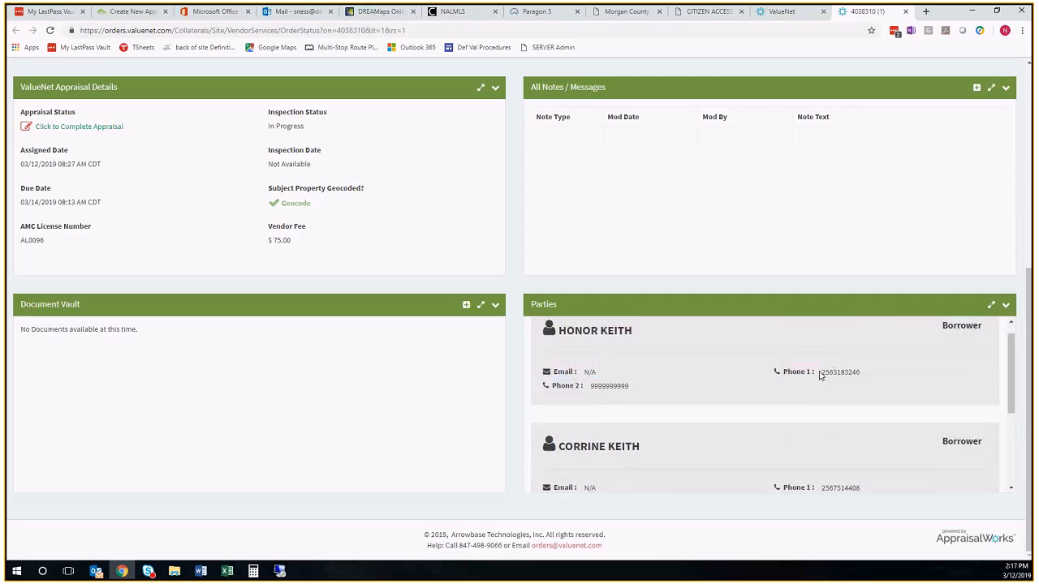
pyautogui.doubleClick(821, 374)
pyautogui.rightClick(839, 375)
pyautogui.click(862, 382)
pyautogui.click(130, 11)
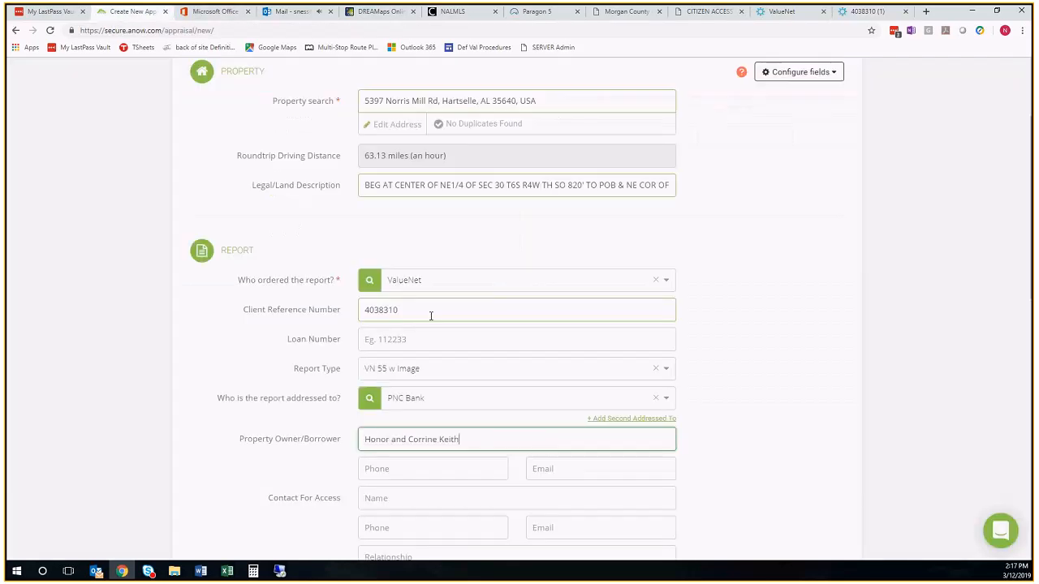
pyautogui.click(380, 469)
pyautogui.rightClick(386, 469)
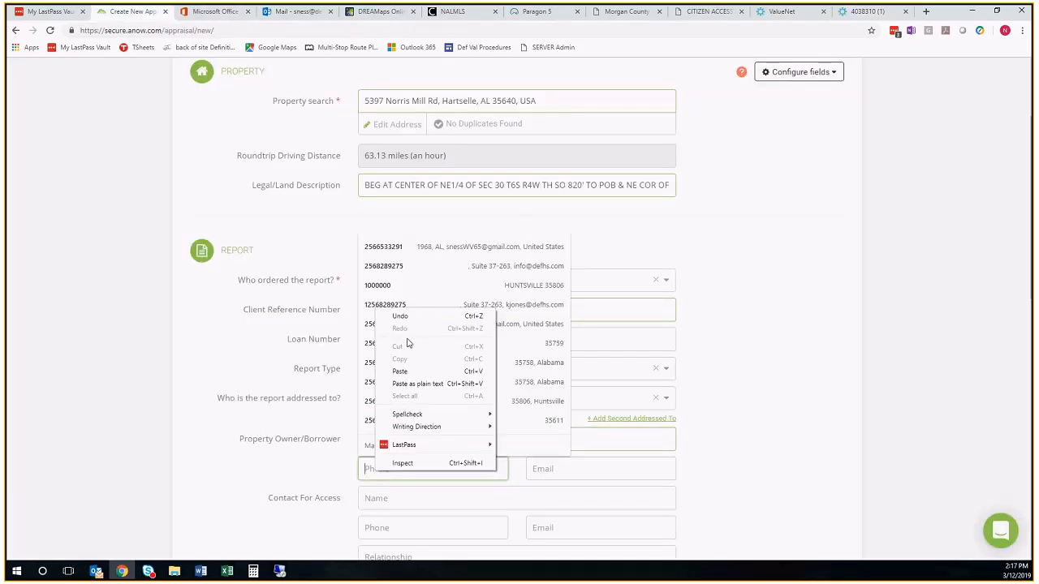
pyautogui.click(406, 371)
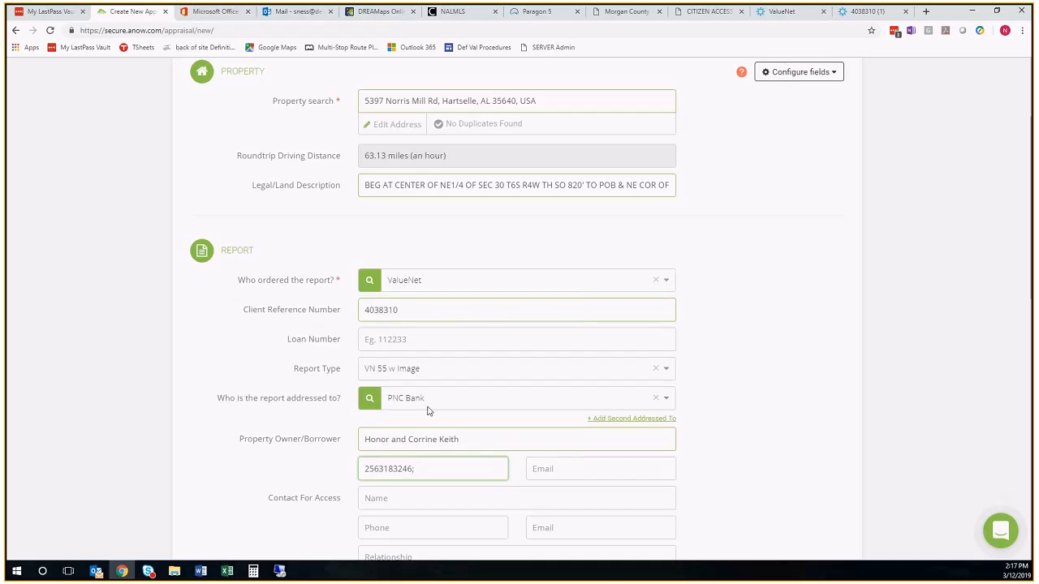
# Copy the second borrower's primary phone number from the ValueNet order and paste it after the first one in the form
pyautogui.click(876, 11)
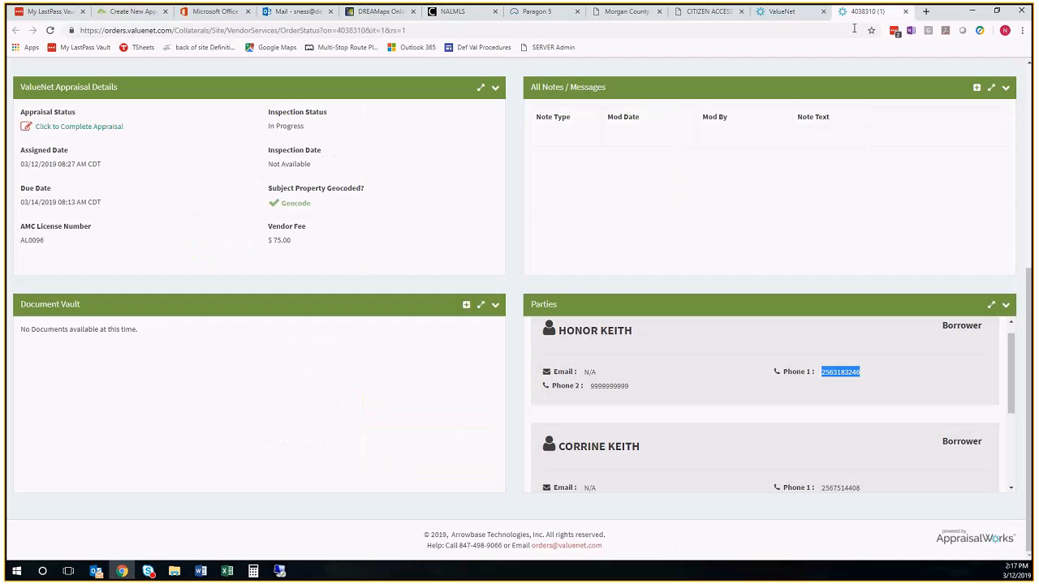
pyautogui.doubleClick(837, 486)
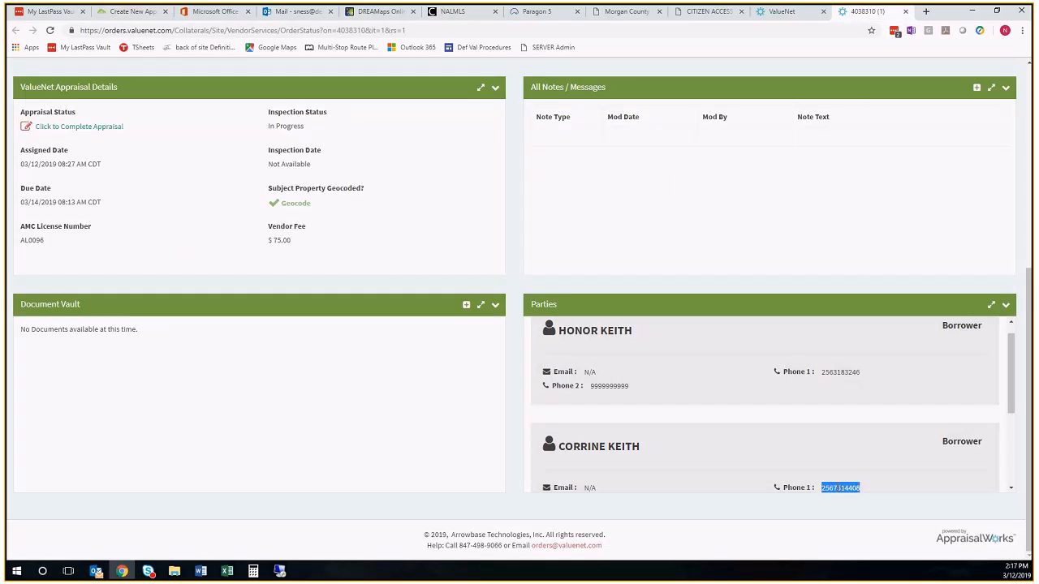
pyautogui.rightClick(838, 487)
pyautogui.click(862, 405)
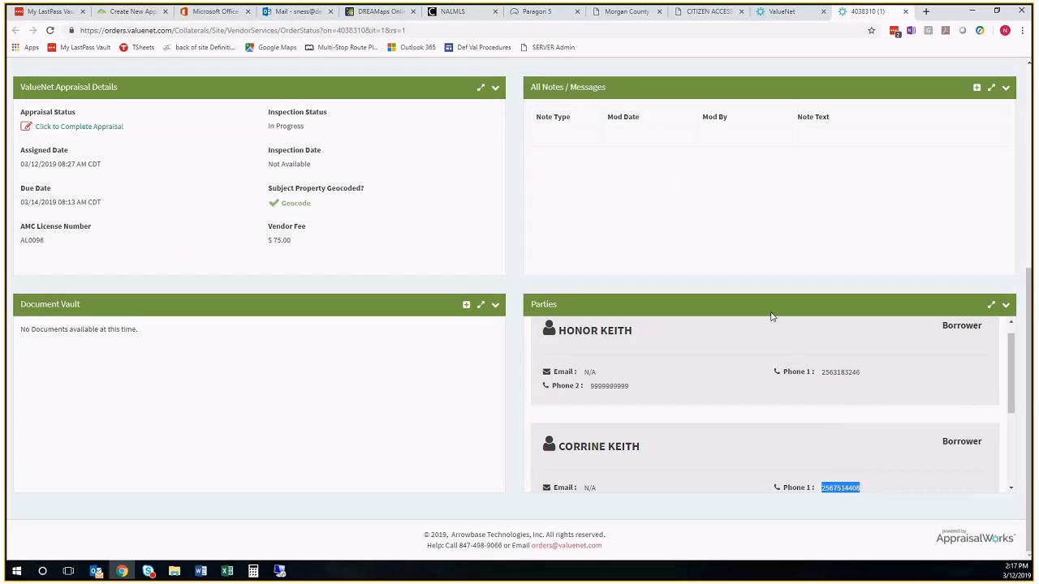
pyautogui.click(160, 16)
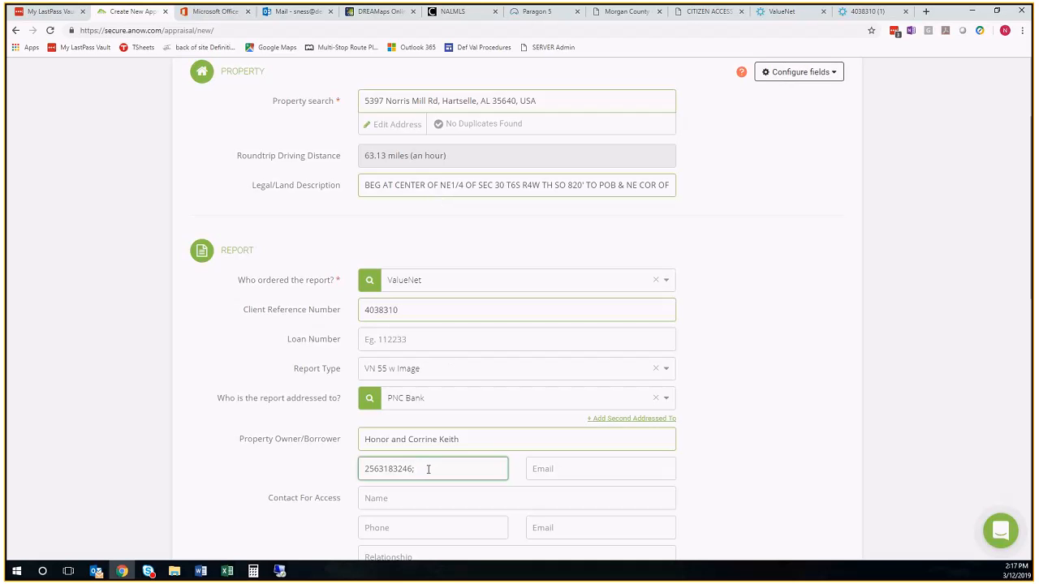
pyautogui.rightClick(430, 467)
pyautogui.click(454, 370)
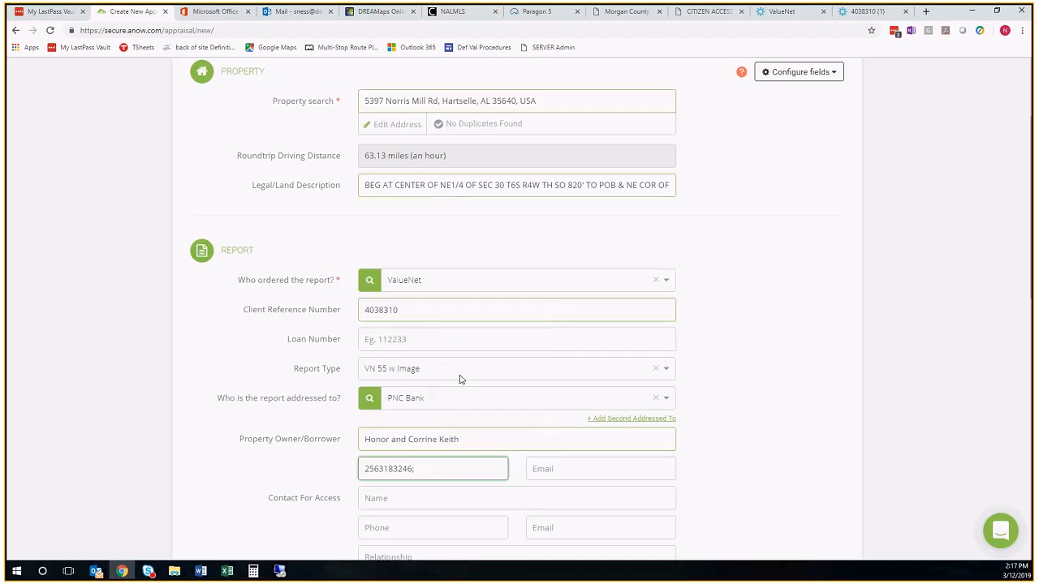
# Format both borrower phone numbers with hyphens after the area code and after the prefix
pyautogui.click(378, 469)
pyautogui.write('-')
pyautogui.click(396, 469)
pyautogui.write('-')
pyautogui.click(436, 469)
pyautogui.write('-')
pyautogui.click(456, 469)
pyautogui.write('-')
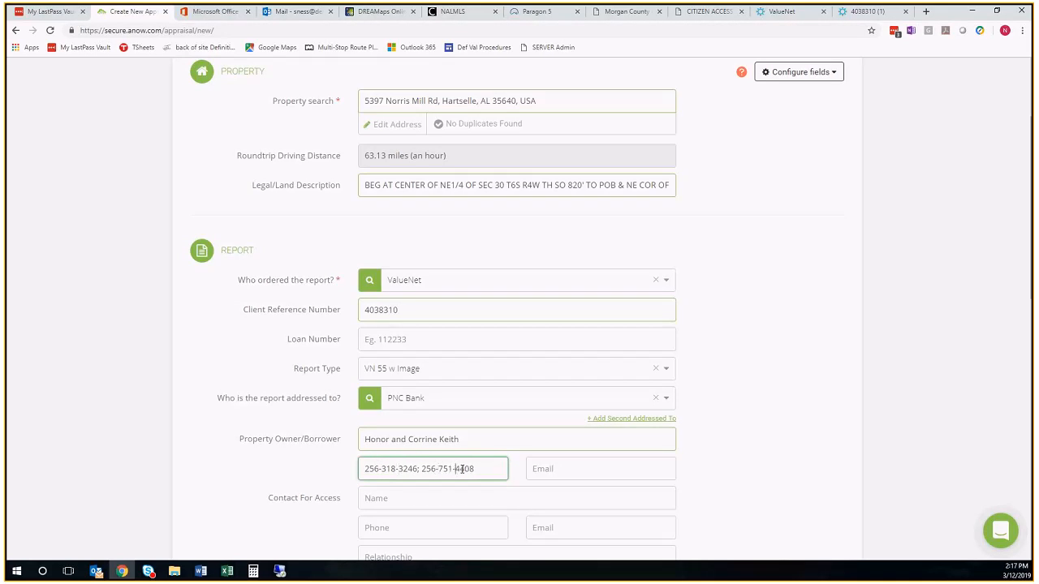
# Review the order requirements in the instructions of the ValueNet order
pyautogui.scroll(-2, 439, 490)
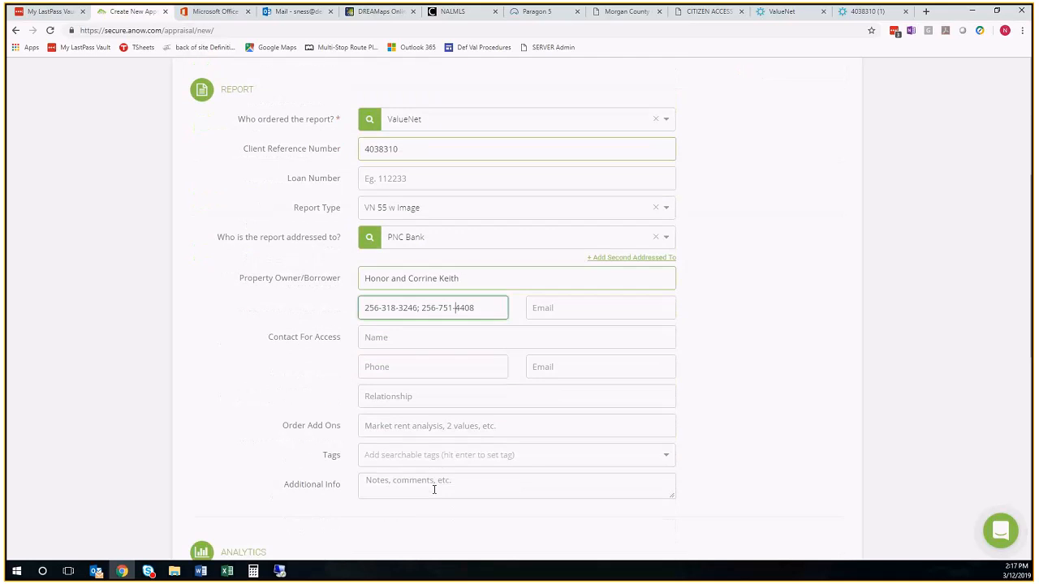
pyautogui.click(879, 13)
pyautogui.scroll(5, 297, 397)
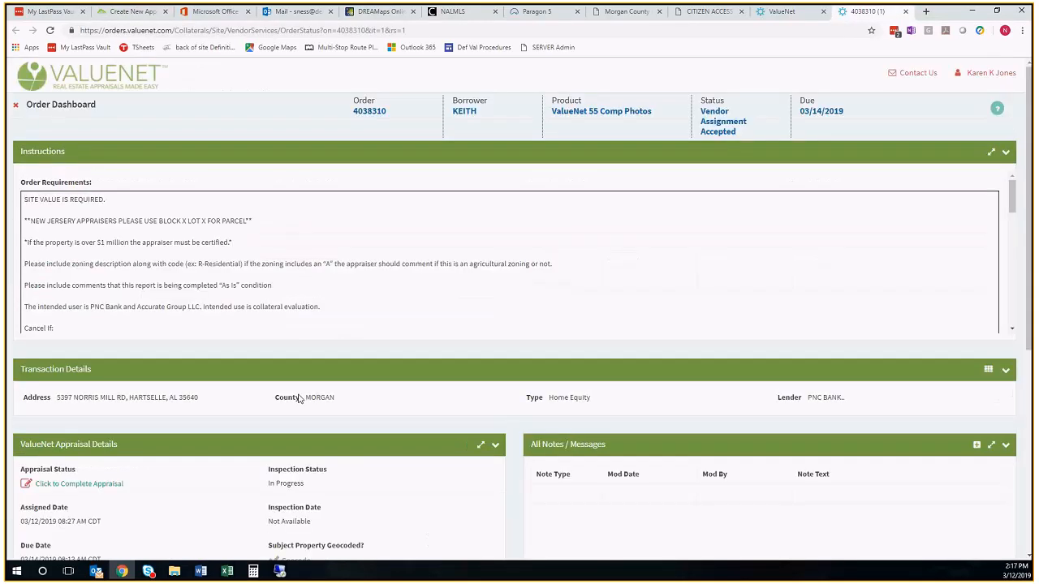
pyautogui.scroll(-2, 216, 268)
pyautogui.scroll(-10, 215, 269)
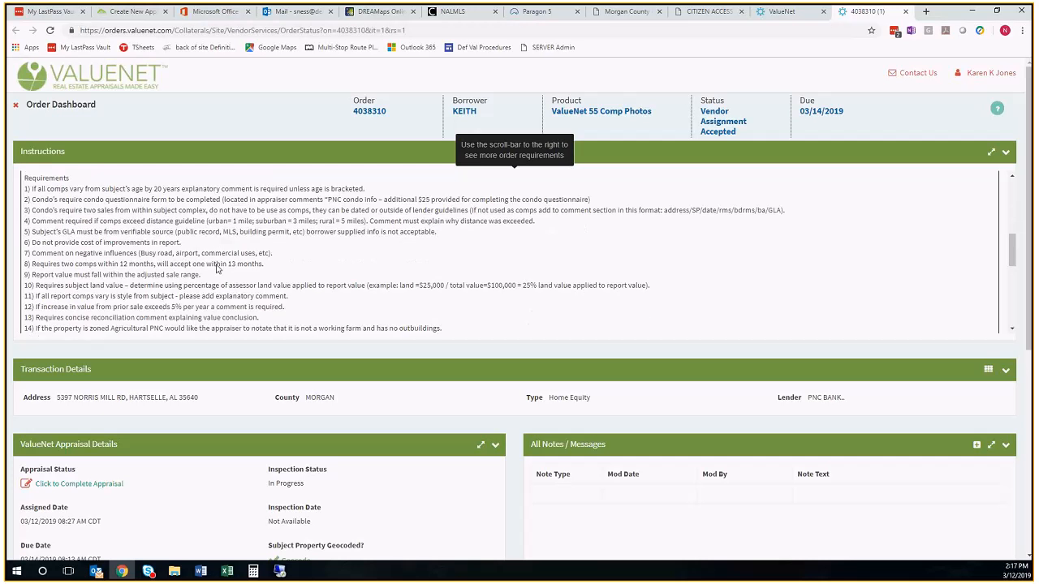
pyautogui.scroll(-1, 215, 269)
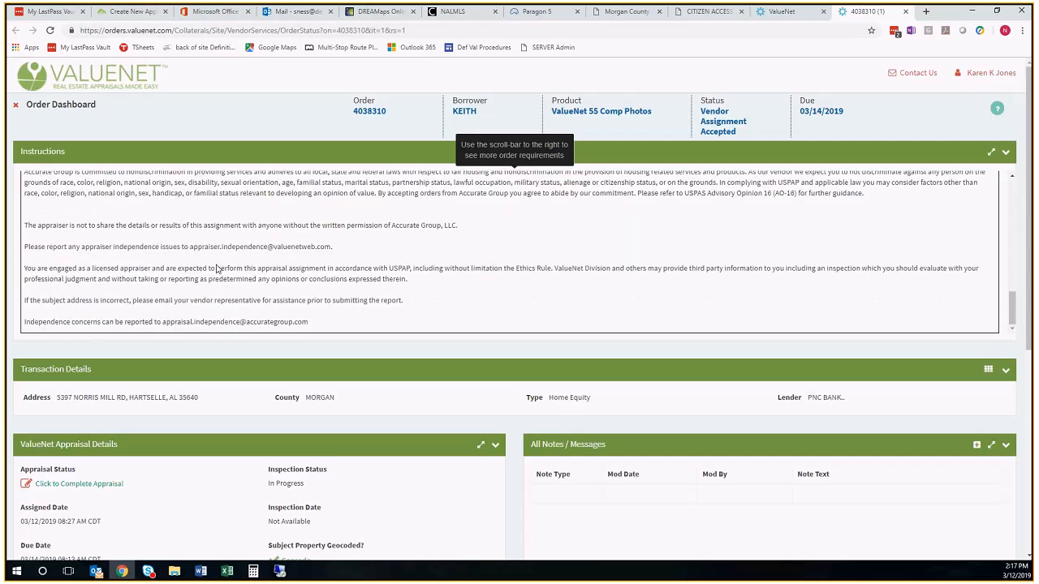
pyautogui.scroll(10, 216, 269)
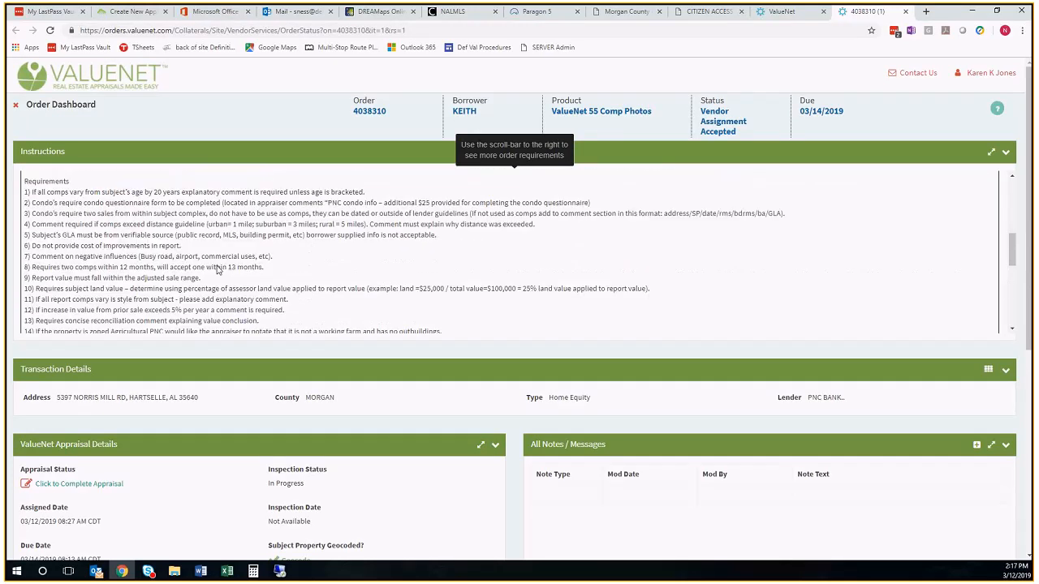
pyautogui.scroll(3, 216, 282)
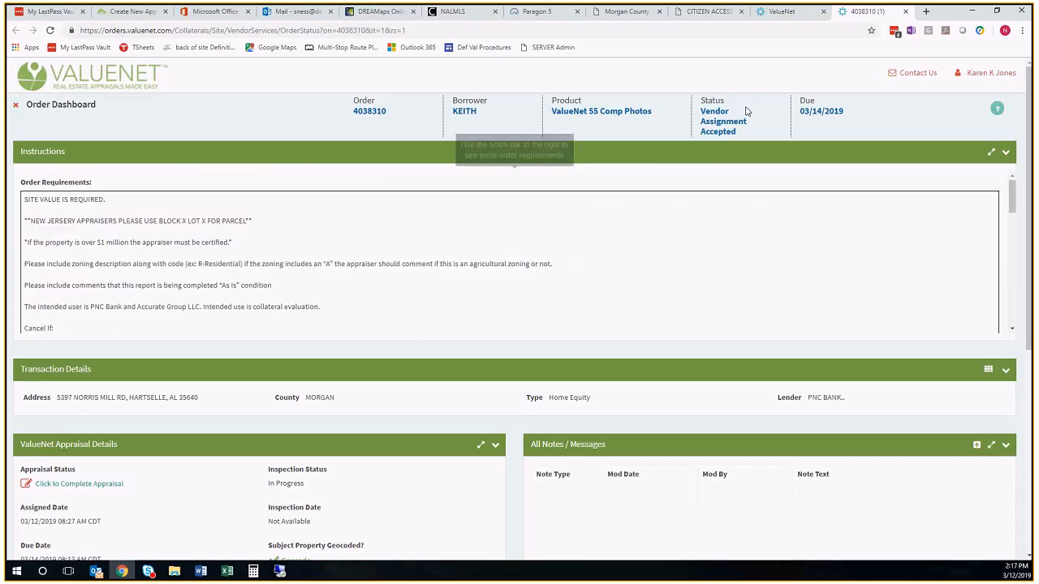
# Enter "Ok to Call Borrower" as the Contact For Access name in the appraisal form
pyautogui.click(130, 12)
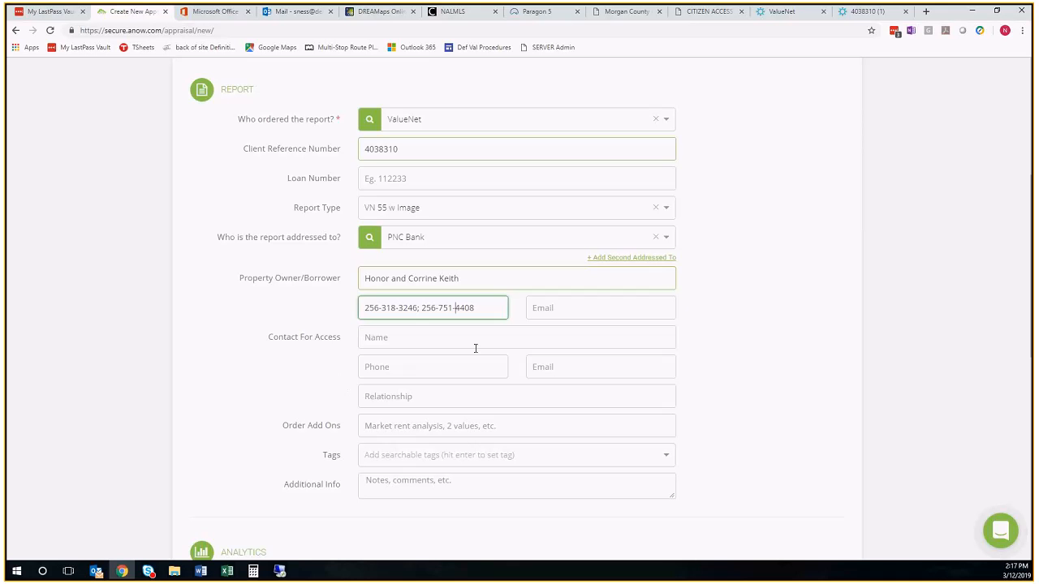
pyautogui.click(376, 340)
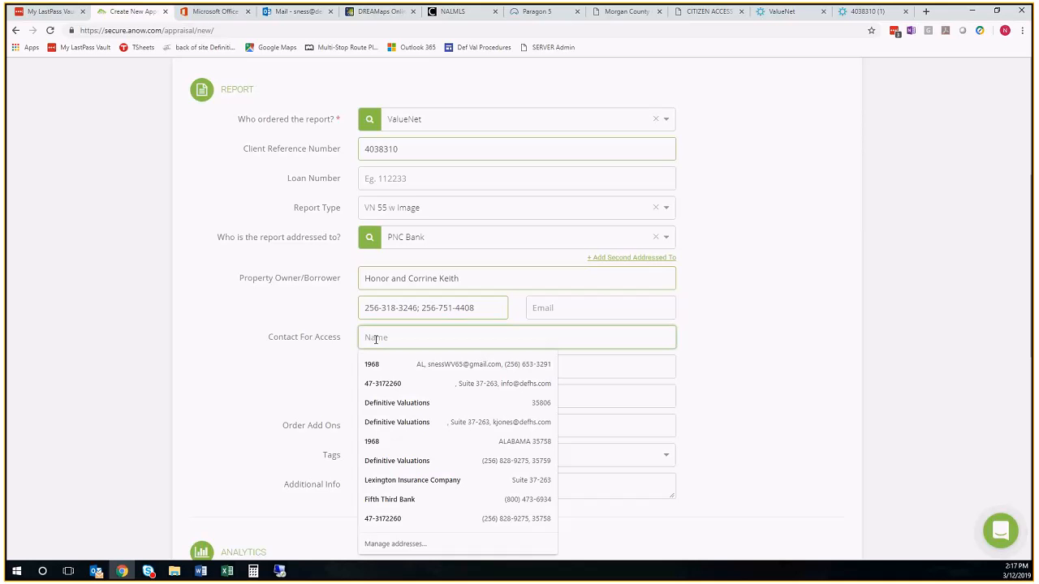
pyautogui.write('Okto Call Borrower')
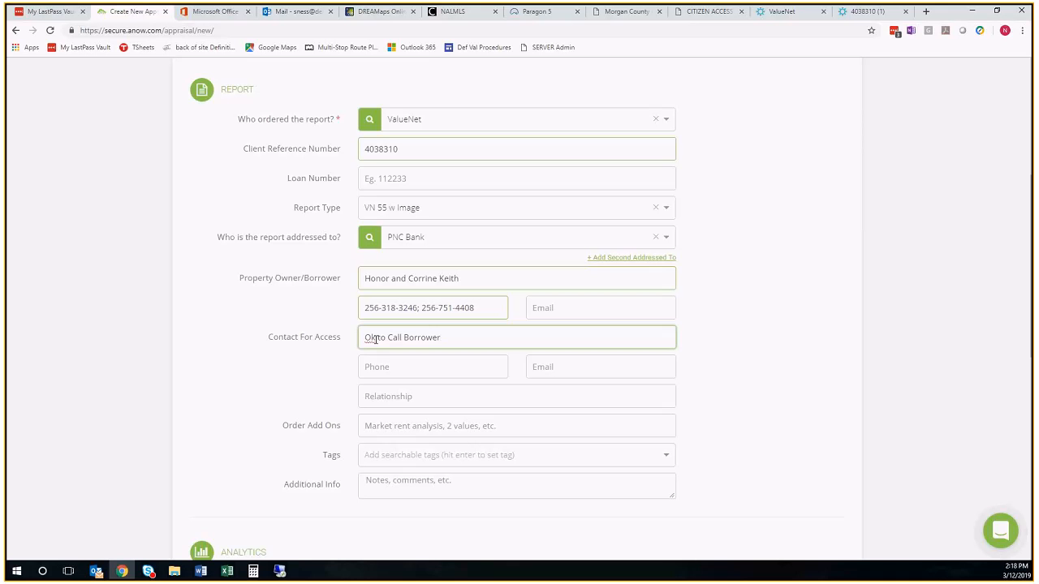
pyautogui.click(375, 339)
# Add the existing tag "6G - Morgan County" to the appraisal
pyautogui.click(422, 457)
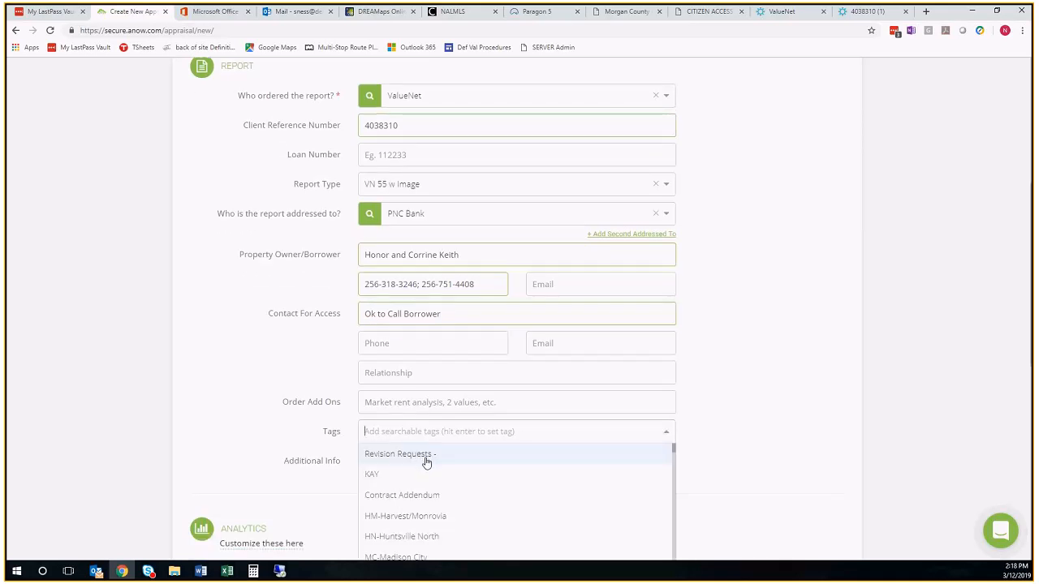
pyautogui.write('mor')
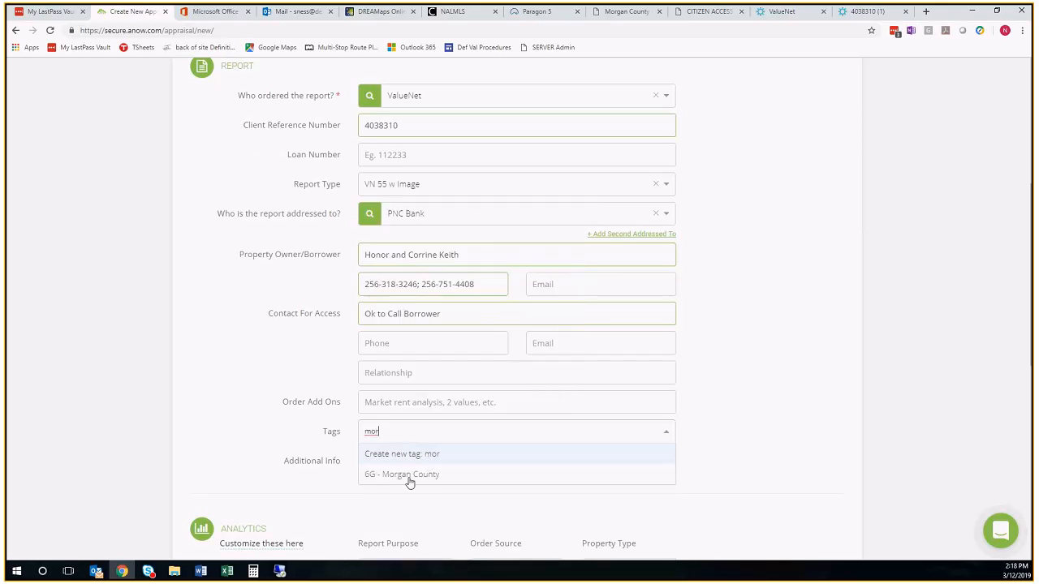
pyautogui.click(413, 479)
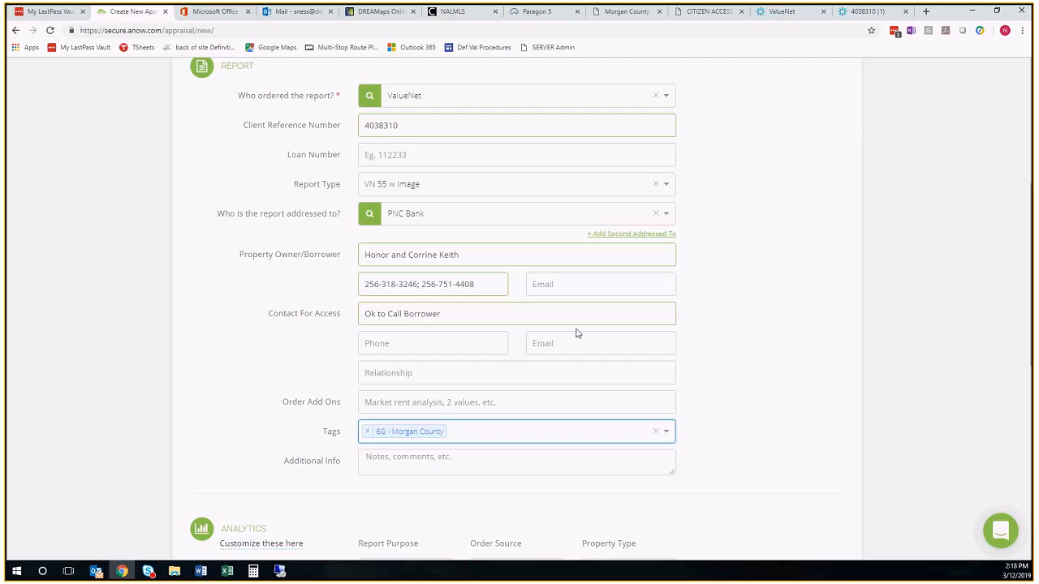
# Check the property's duplicate status and enter "No Previous Appraisal; Ok to call Borrower" as additional info
pyautogui.scroll(5, 576, 333)
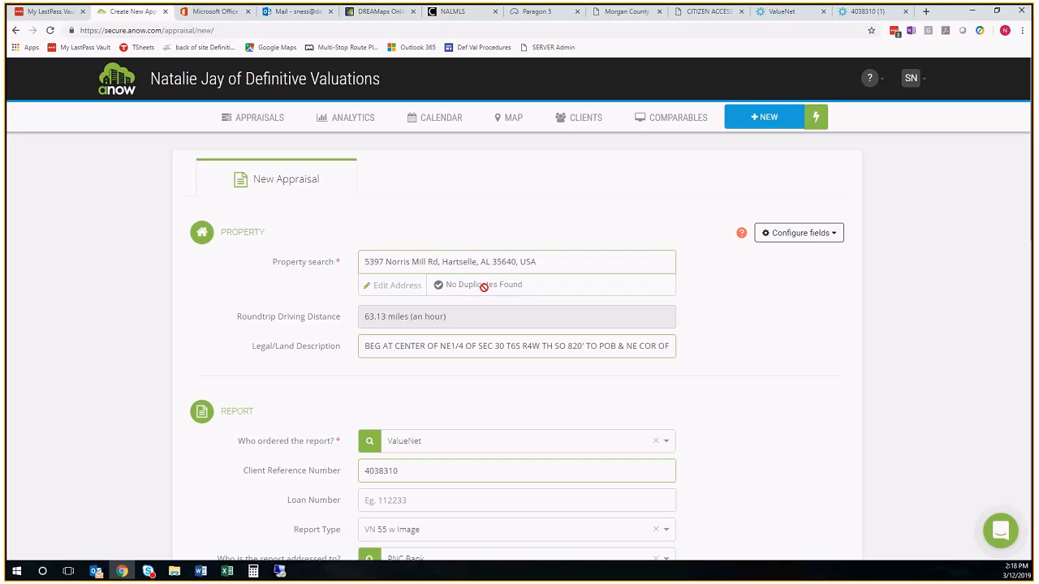
pyautogui.scroll(-6, 487, 445)
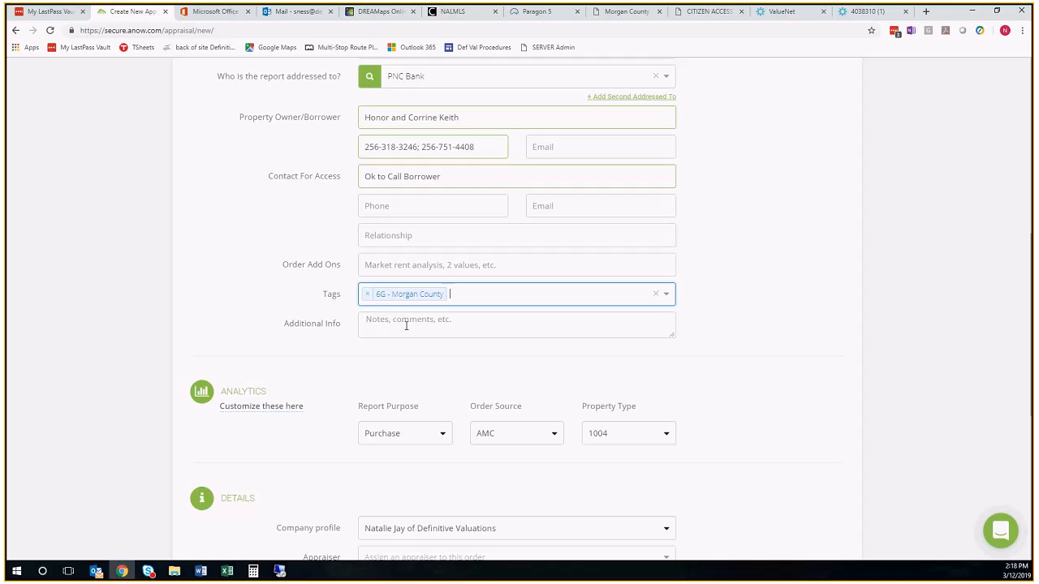
pyautogui.click(406, 325)
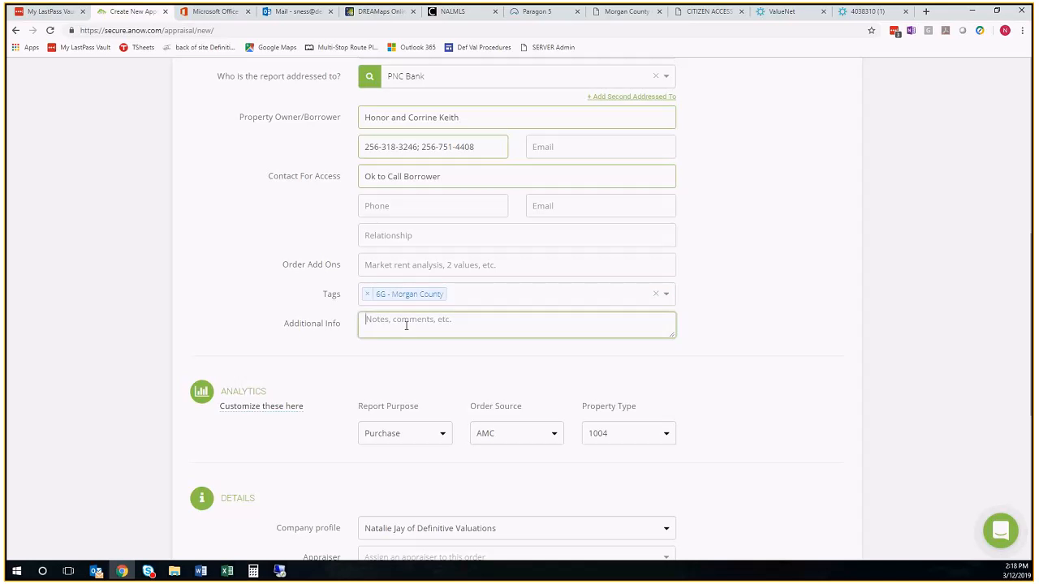
pyautogui.write('No Previous Appraisal; Ok to call B')
pyautogui.write('rower')
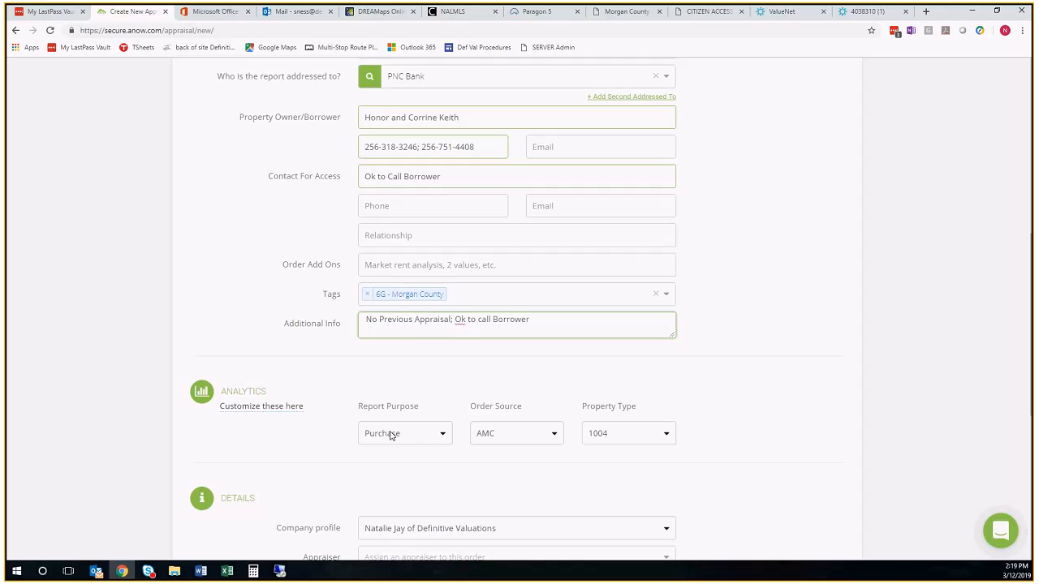
# Set the report purpose to Asset Valuation and the property type to Desktop Appraisal in the analytics
pyautogui.click(445, 439)
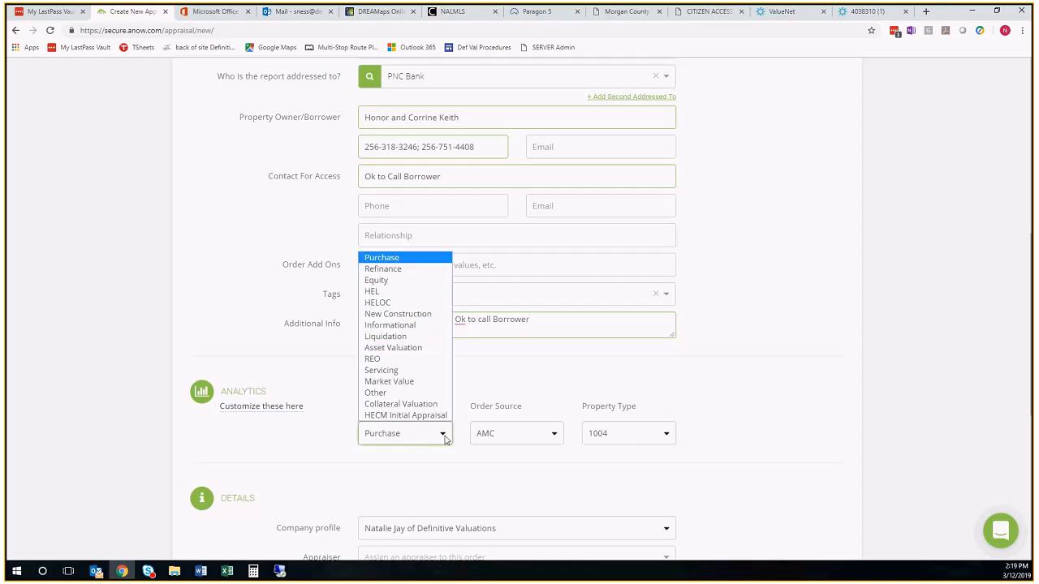
pyautogui.click(388, 349)
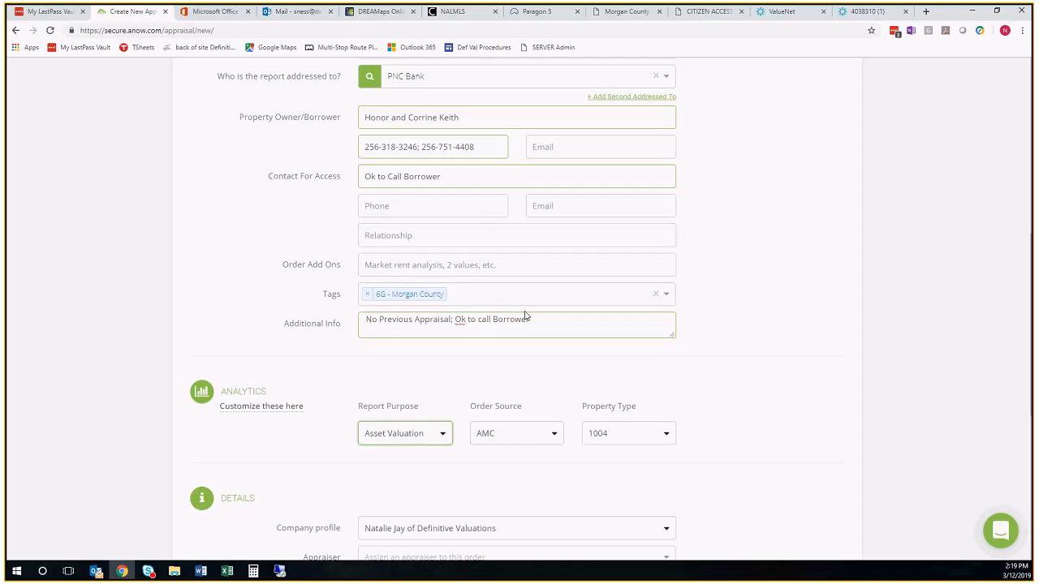
pyautogui.click(667, 435)
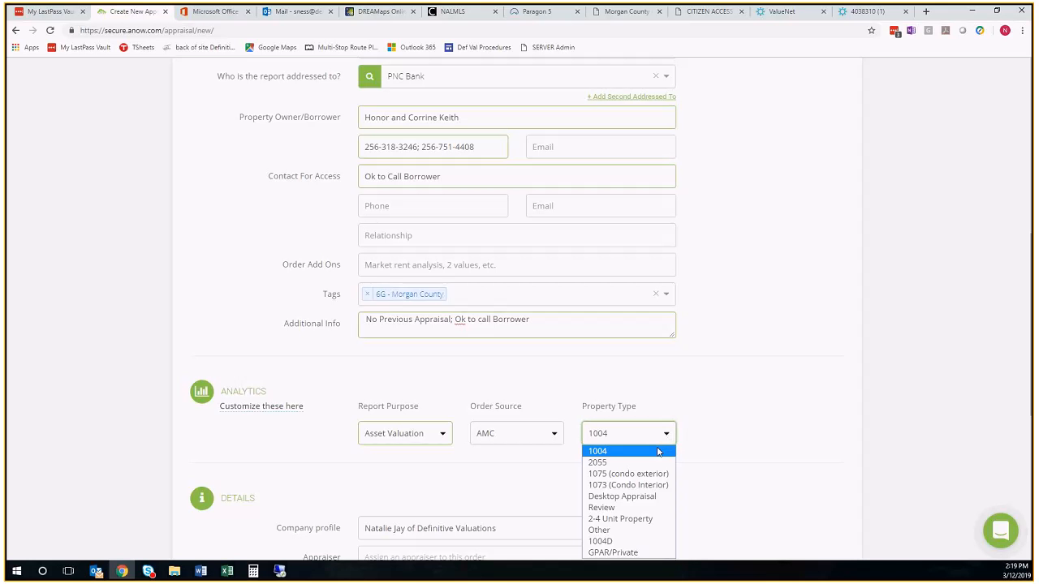
pyautogui.click(647, 496)
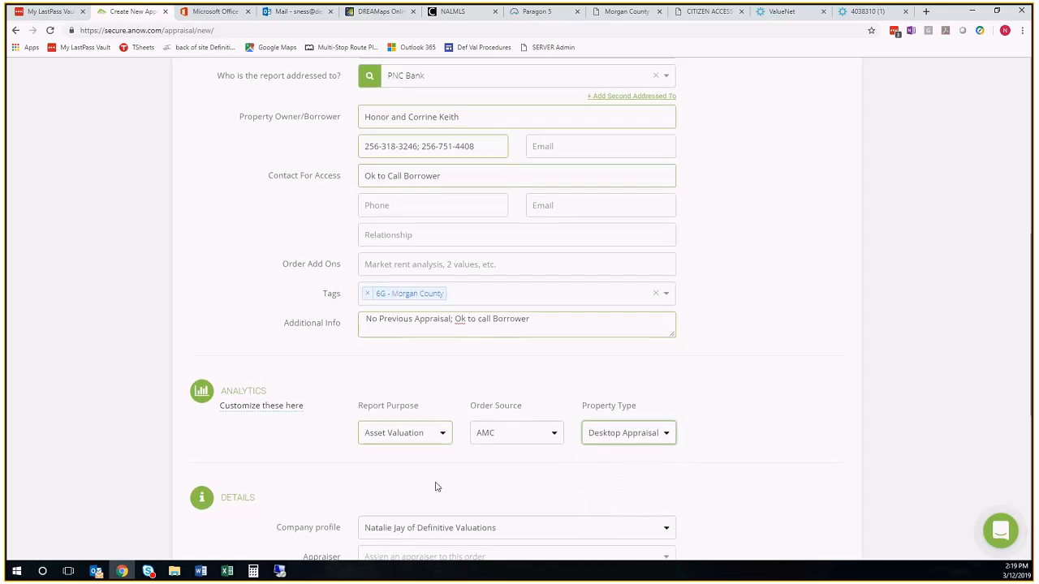
# Check whose account holds the ValueNet order and set the company profile to that person's Definitive Valuations profile
pyautogui.scroll(-2, 406, 390)
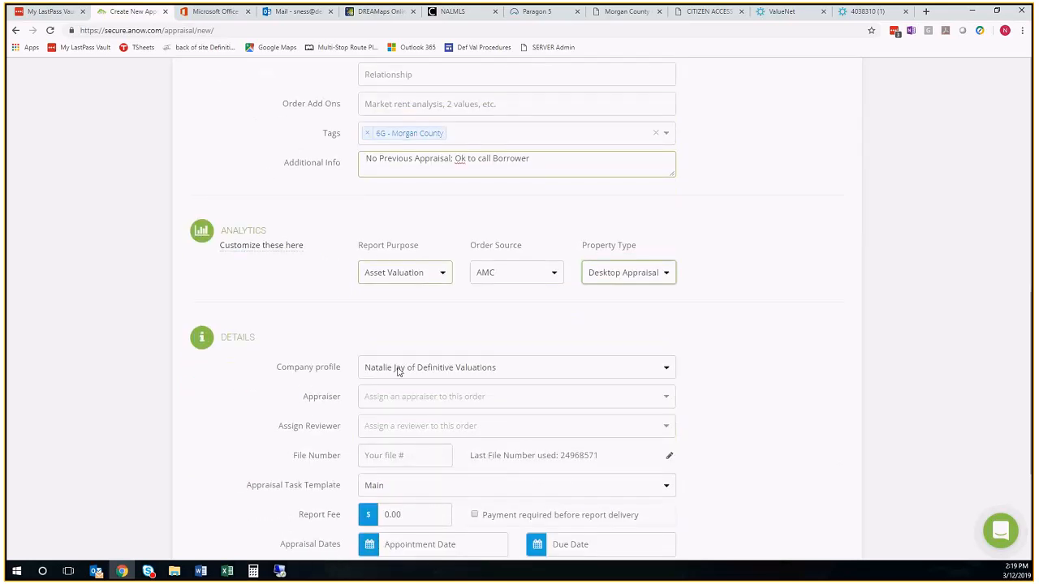
pyautogui.click(398, 371)
pyautogui.click(791, 14)
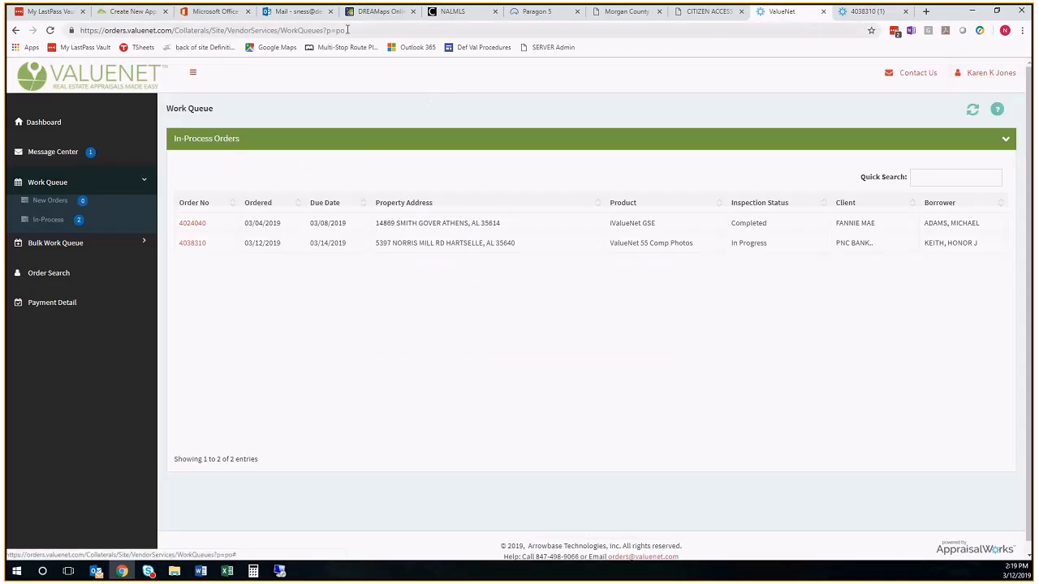
pyautogui.click(134, 12)
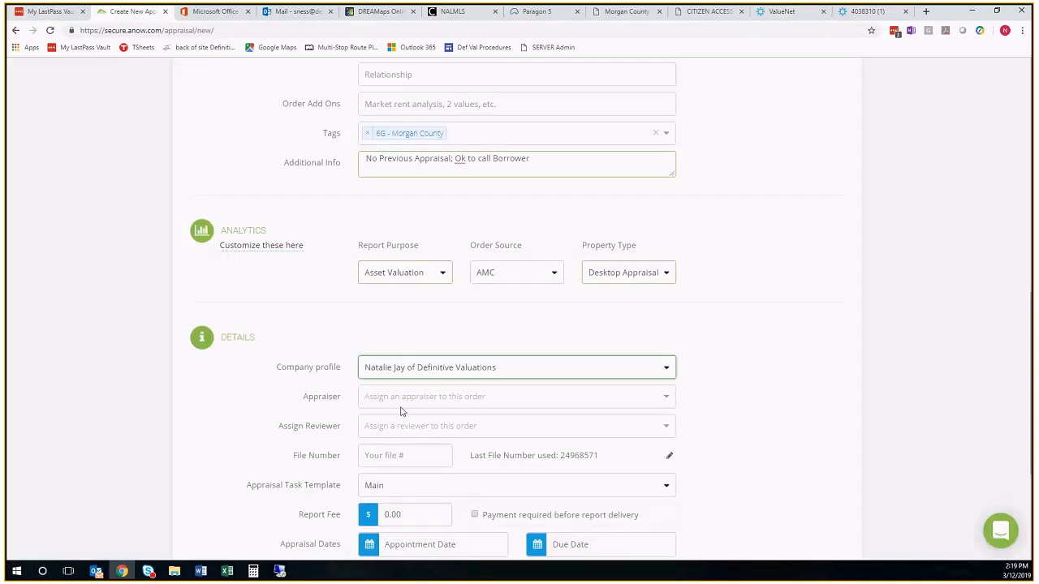
pyautogui.click(392, 372)
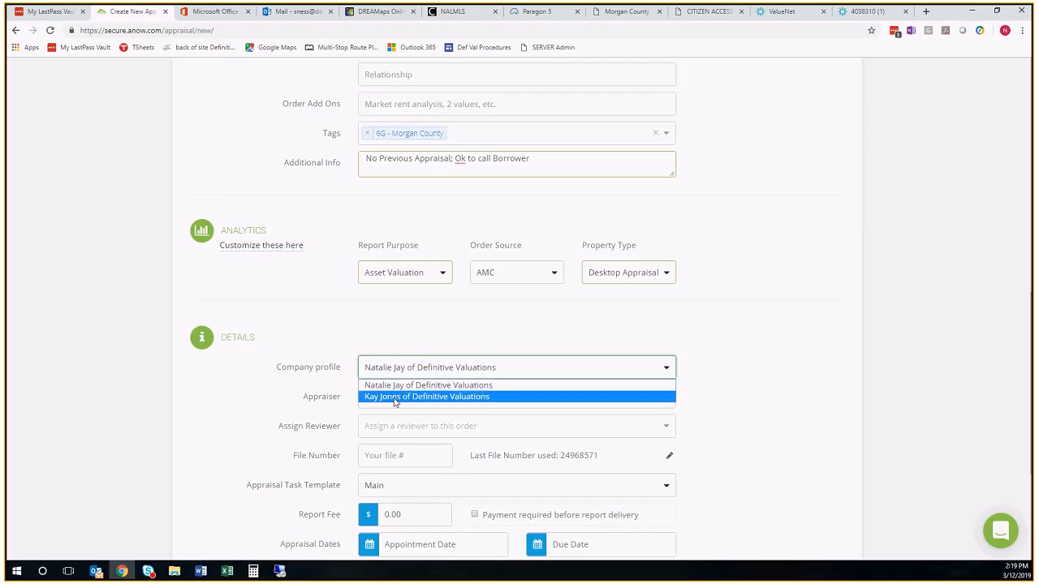
pyautogui.click(395, 402)
# Assign the person named in the company profile as appraiser and the second person listed as reviewer
pyautogui.click(393, 397)
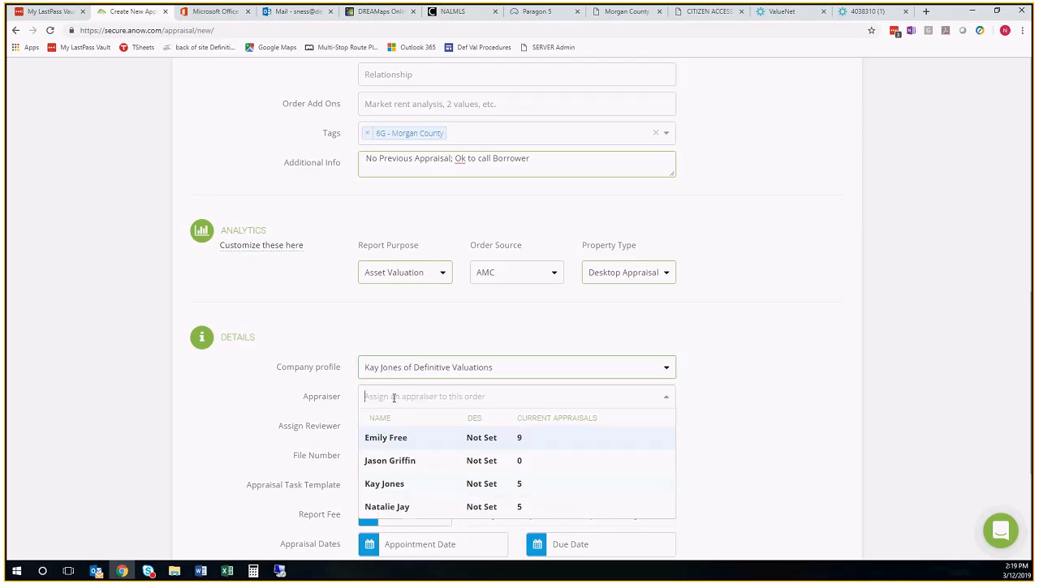
pyautogui.click(406, 487)
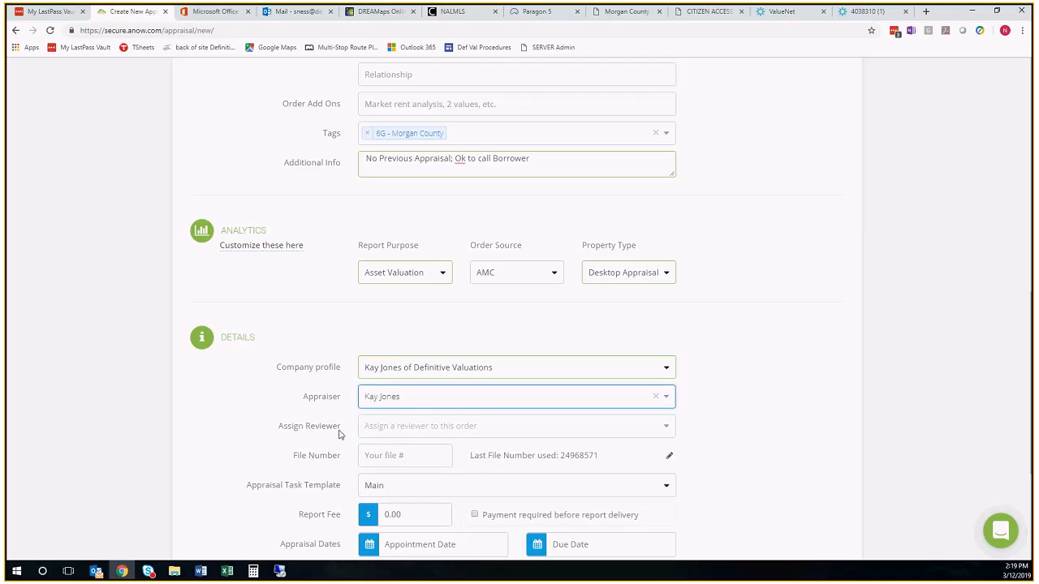
pyautogui.click(390, 429)
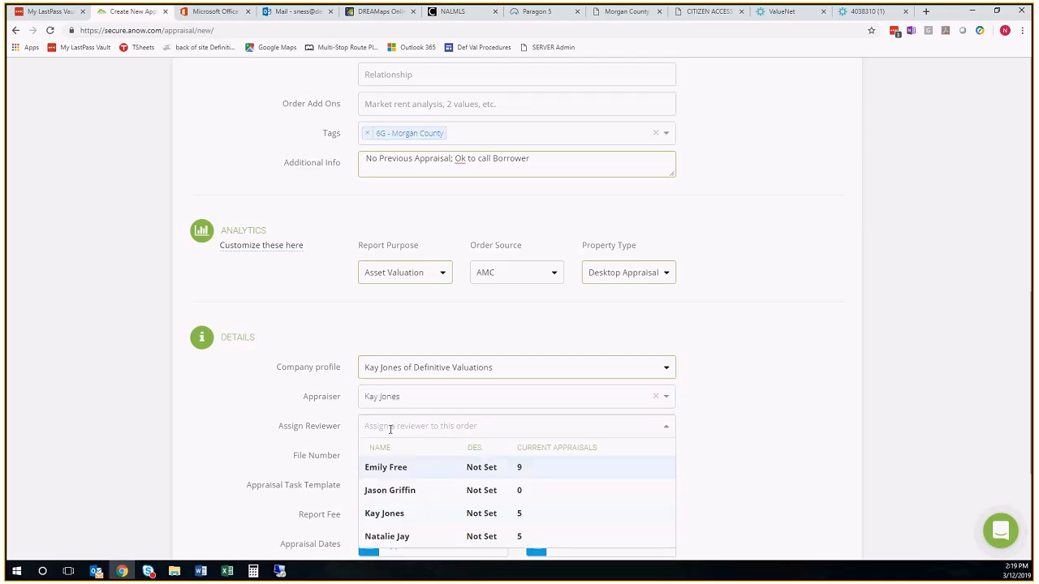
pyautogui.click(389, 491)
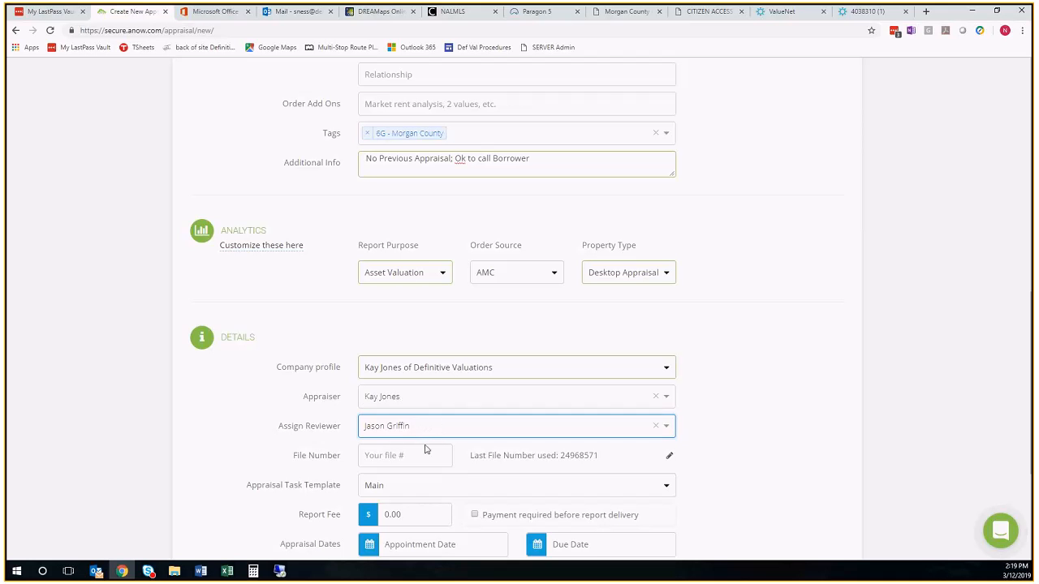
# Copy the order number from the ValueNet order dashboard and paste it as the appraisal's file number
pyautogui.scroll(4, 425, 455)
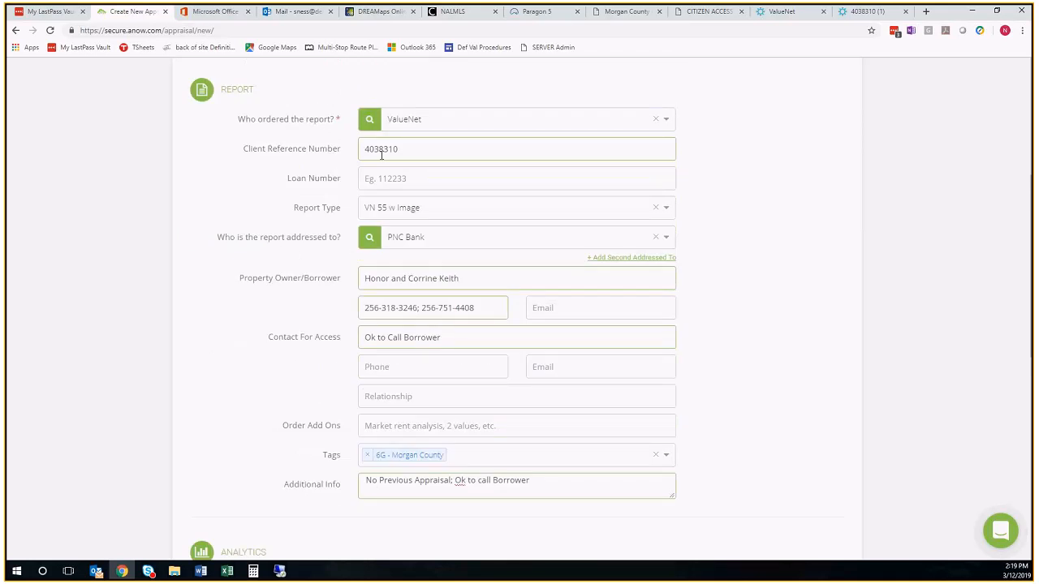
pyautogui.click(868, 11)
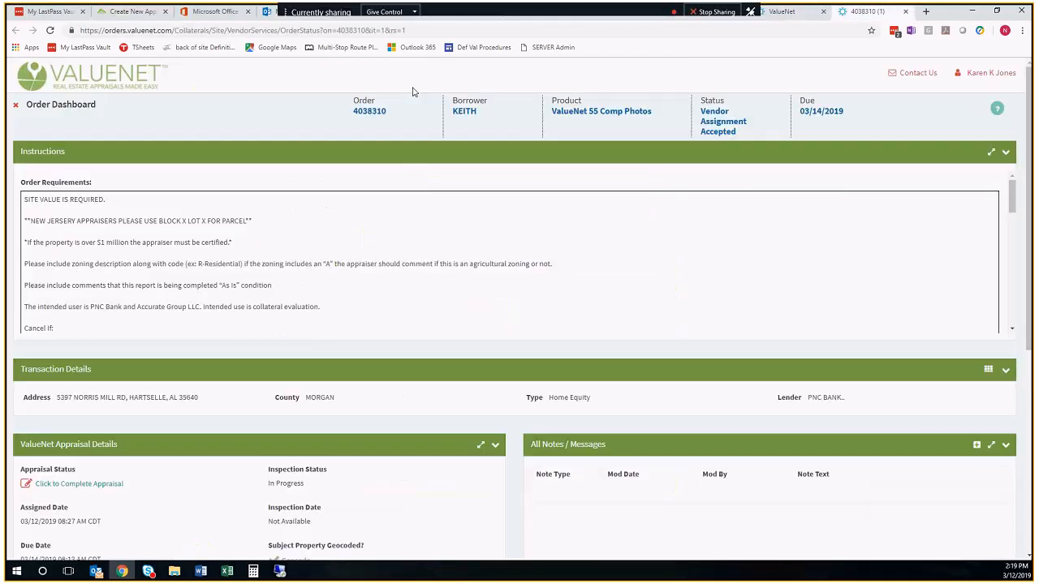
pyautogui.doubleClick(381, 111)
pyautogui.hotkey('ctrl', 'c')
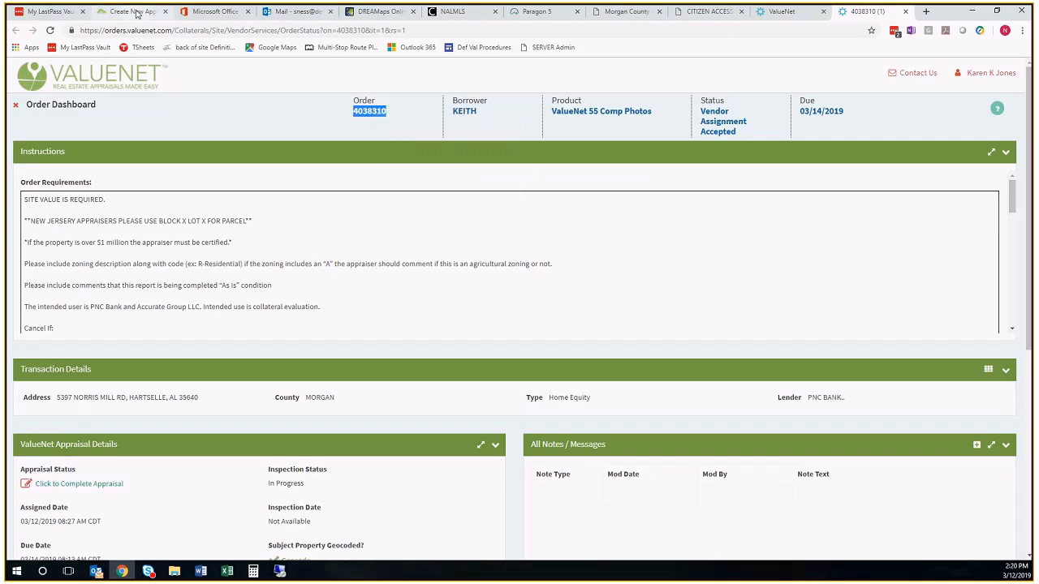
pyautogui.click(129, 11)
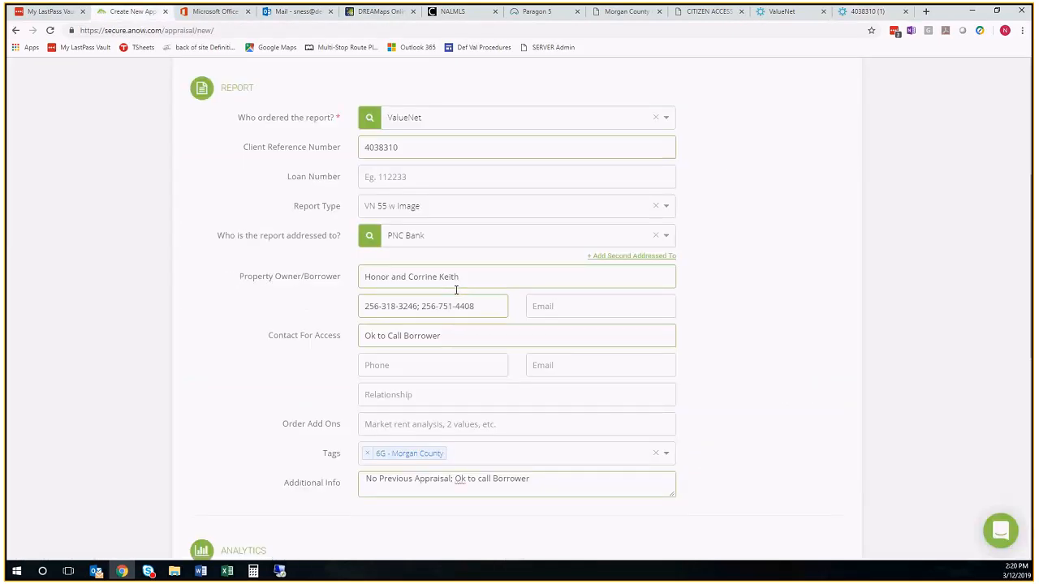
pyautogui.scroll(-5, 454, 297)
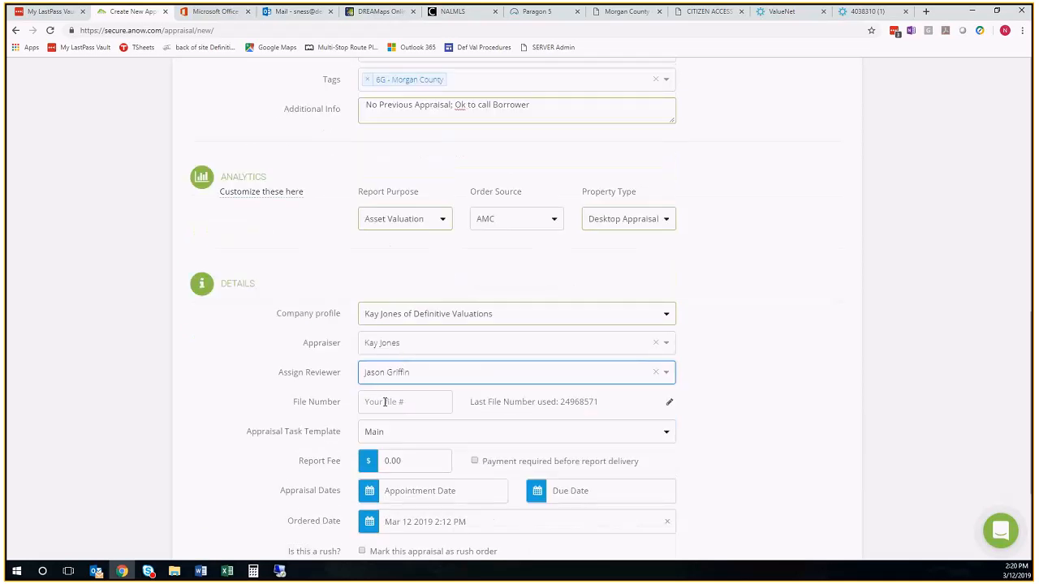
pyautogui.rightClick(385, 401)
pyautogui.click(404, 306)
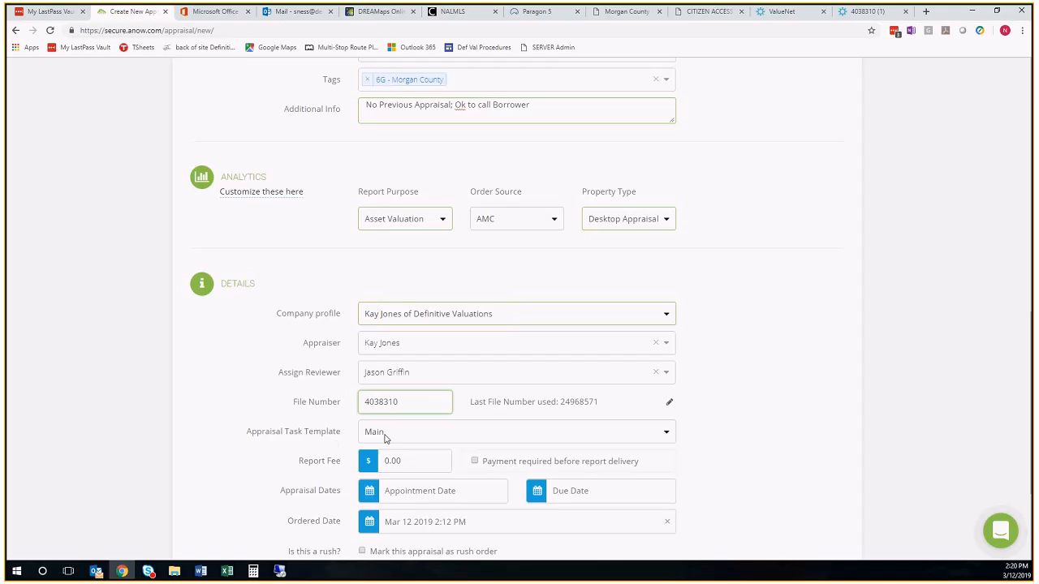
# Set the appraisal task template to ValueNet Workflow and enter the ValueNet order's vendor fee, $75.00, as the report fee
pyautogui.click(388, 438)
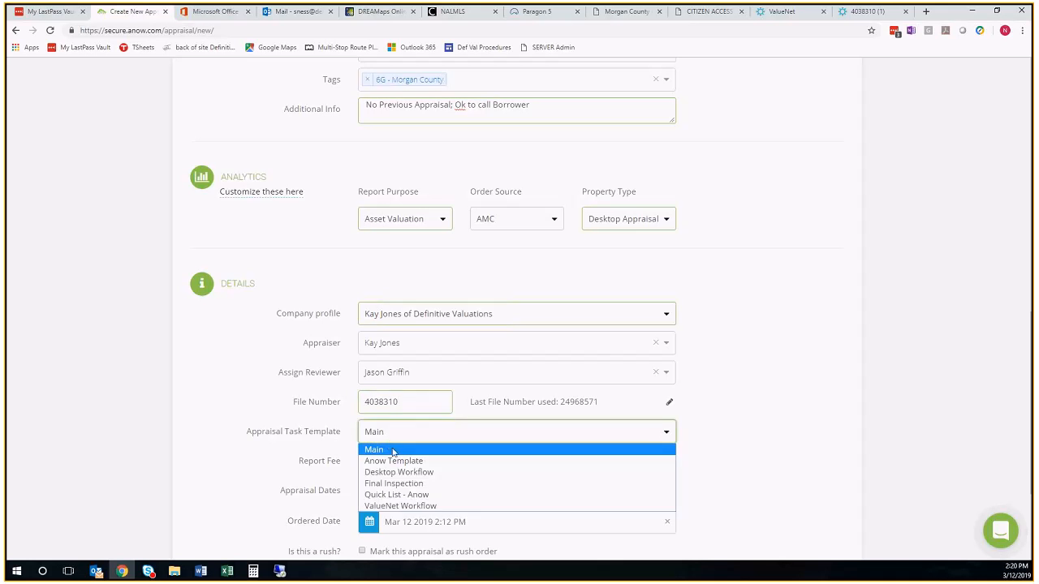
pyautogui.click(414, 507)
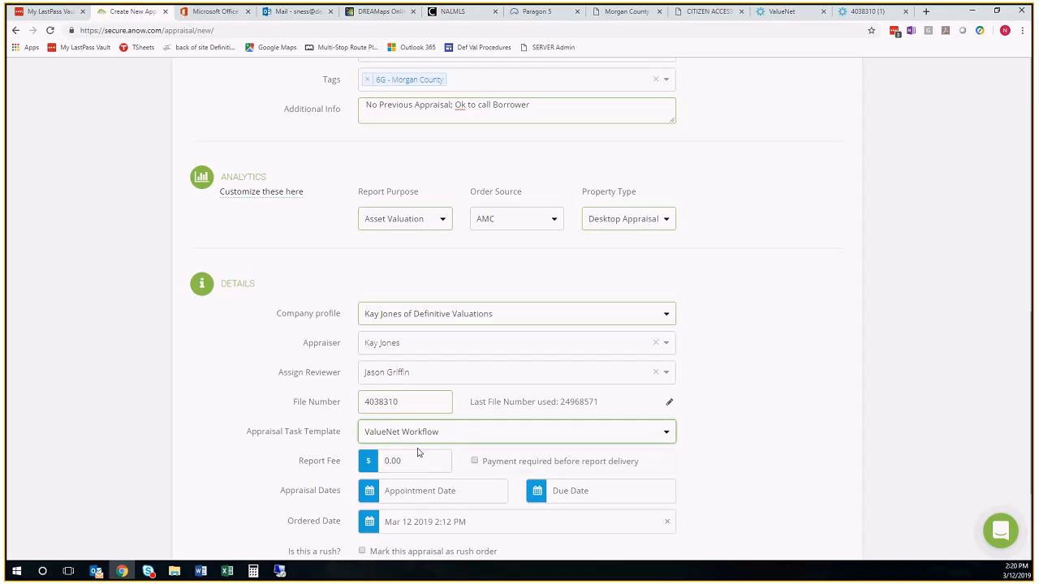
pyautogui.click(867, 13)
pyautogui.scroll(-5, 533, 304)
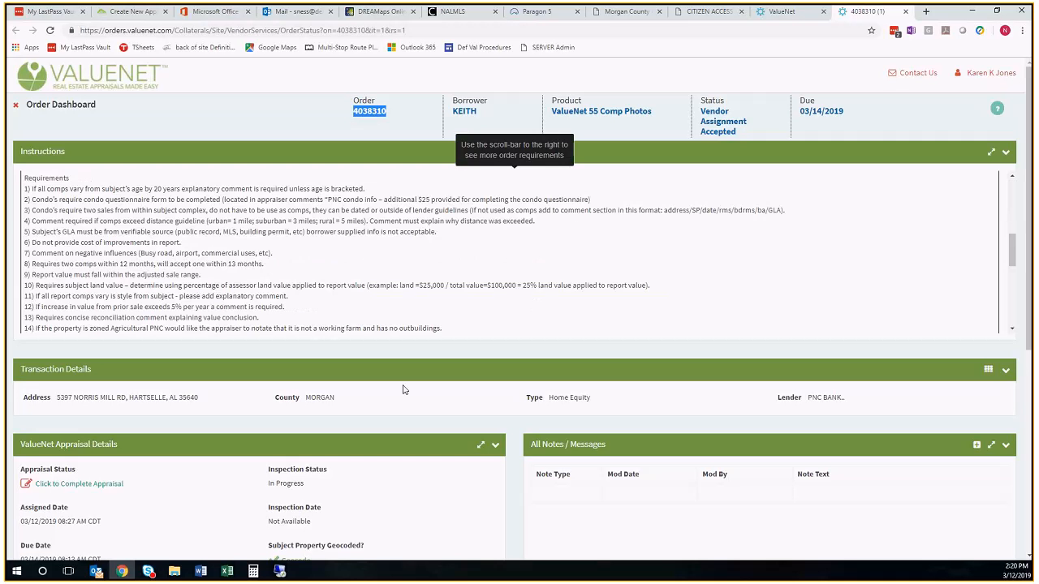
pyautogui.scroll(-2, 370, 433)
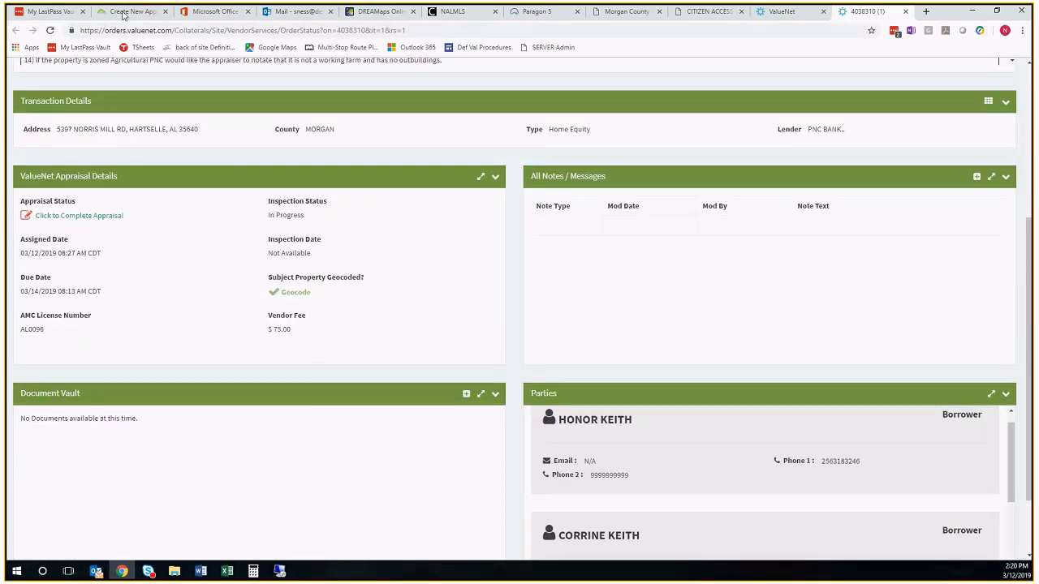
pyautogui.click(126, 13)
pyautogui.click(381, 461)
pyautogui.write('7500')
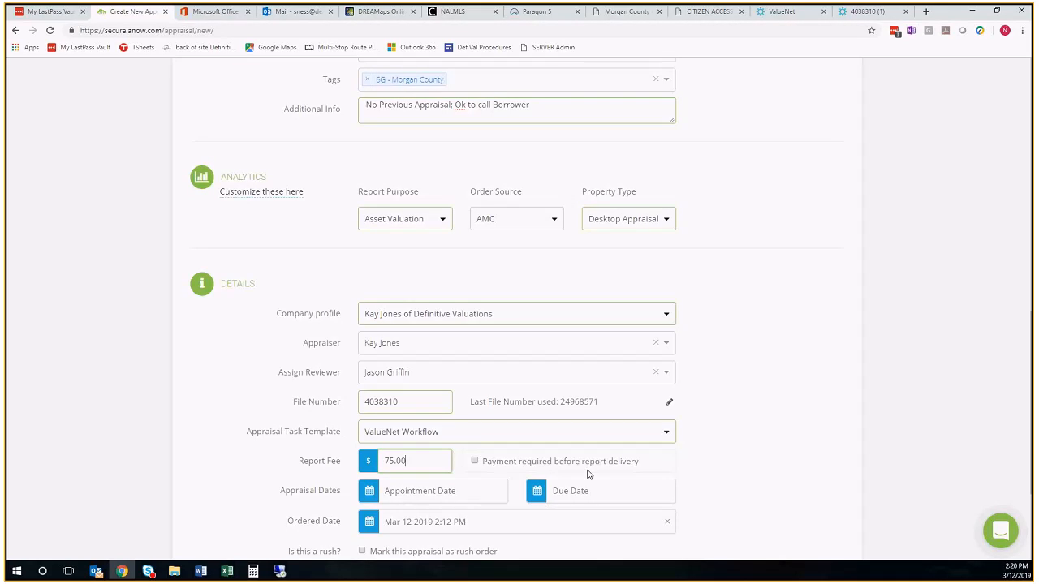
# Check the due date on the ValueNet order and set the appraisal's due date to Mar 14, 2019, 11:55 PM
pyautogui.click(865, 11)
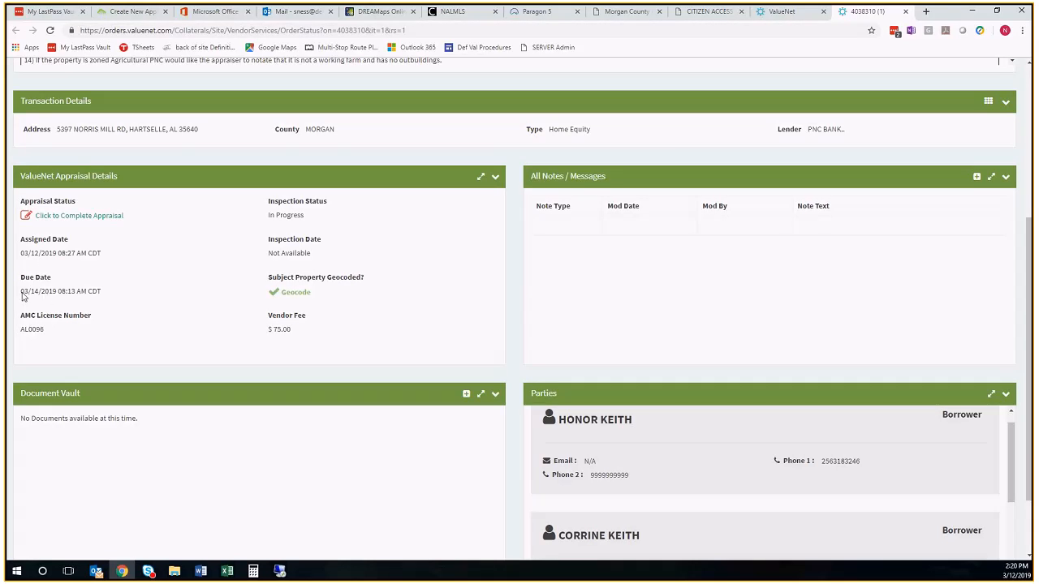
pyautogui.click(139, 15)
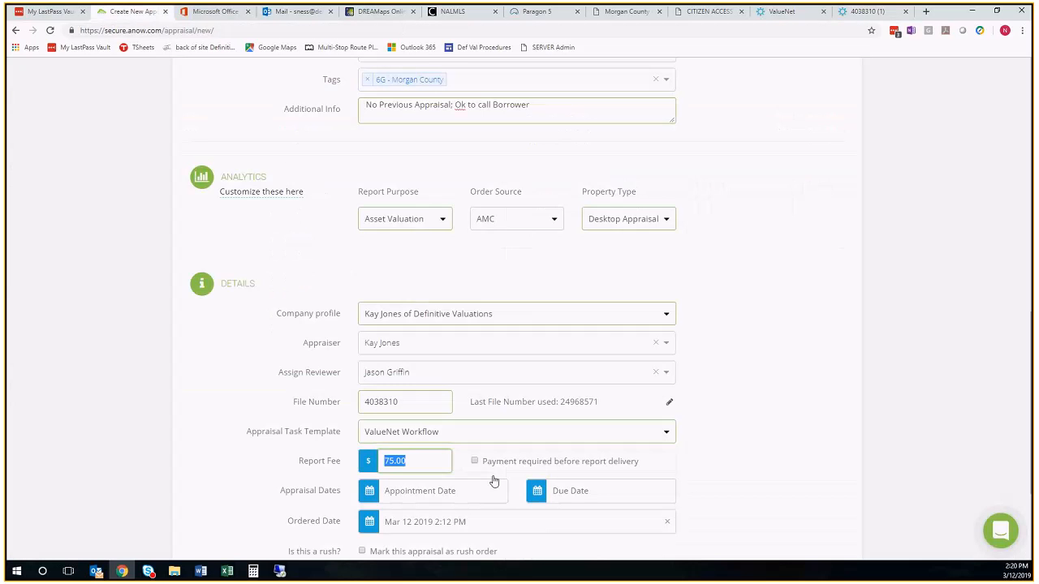
pyautogui.click(542, 496)
pyautogui.scroll(-3, 573, 485)
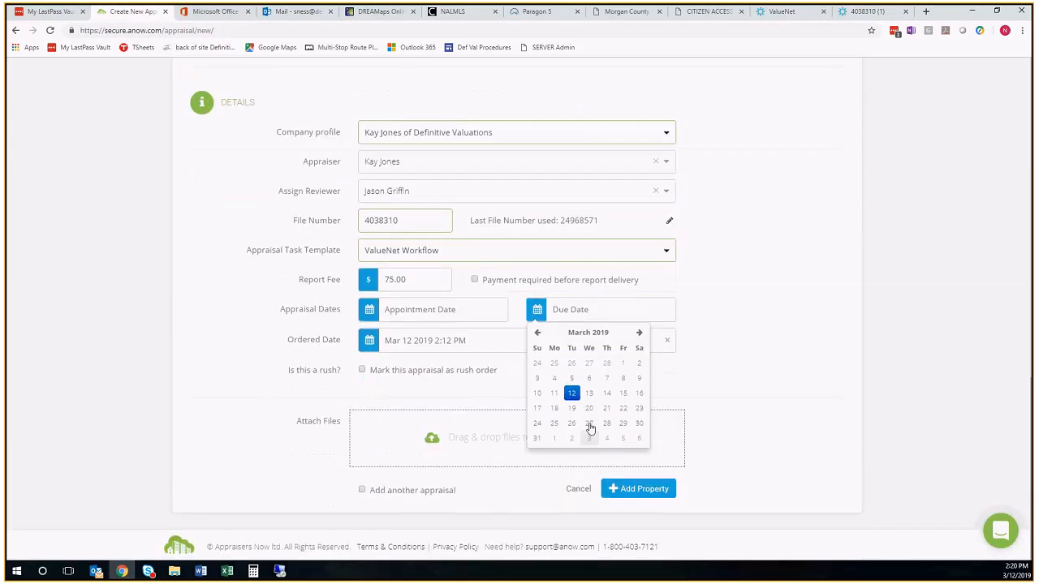
pyautogui.click(607, 394)
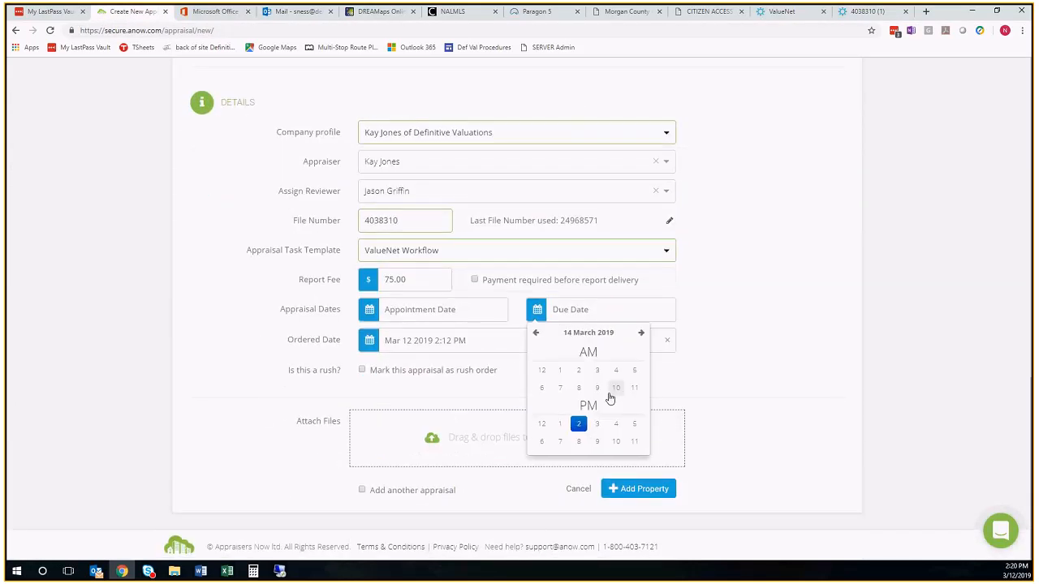
pyautogui.click(634, 443)
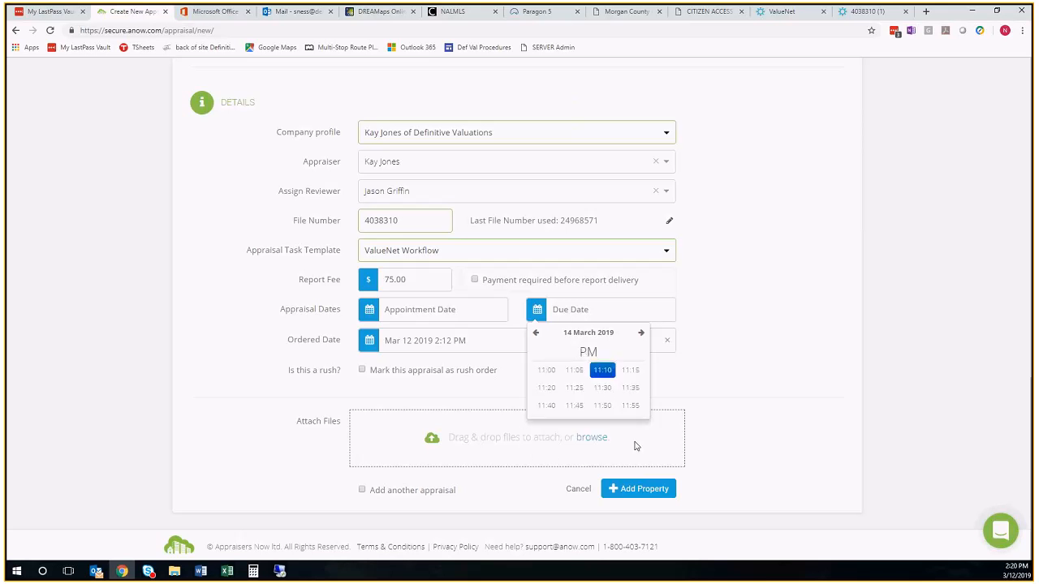
pyautogui.click(632, 408)
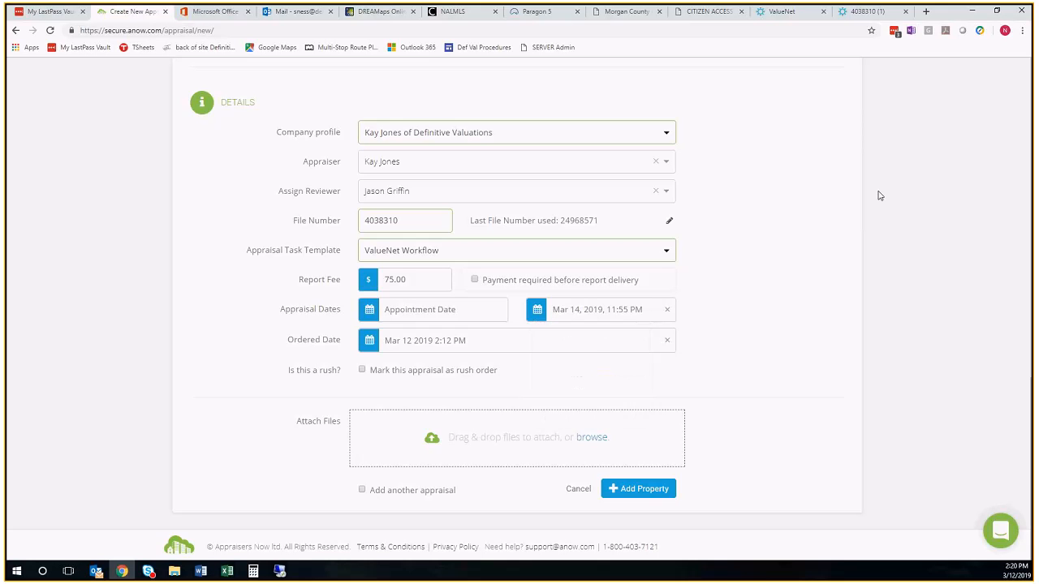
# Check the due time on the ValueNet order and set the appraisal's due date to Mar 14, 2019, 08:00 AM
pyautogui.click(844, 12)
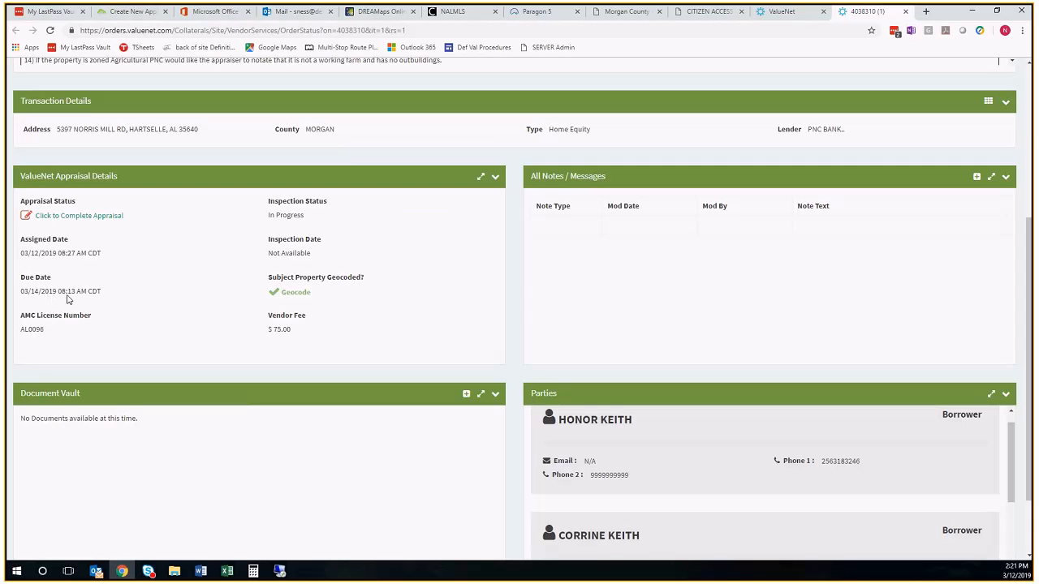
pyautogui.click(129, 12)
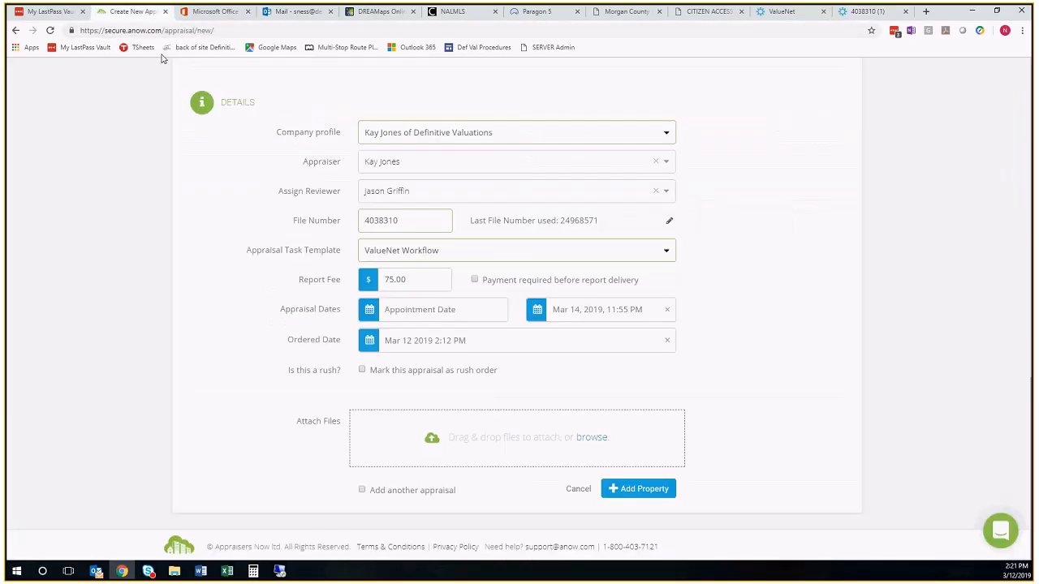
pyautogui.click(641, 309)
pyautogui.click(605, 393)
pyautogui.click(575, 391)
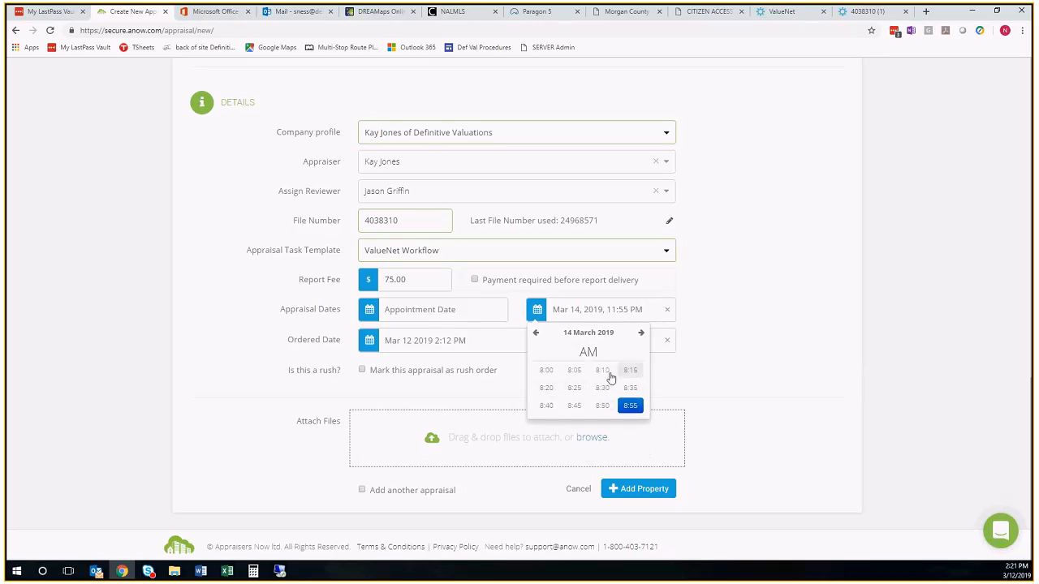
pyautogui.click(546, 371)
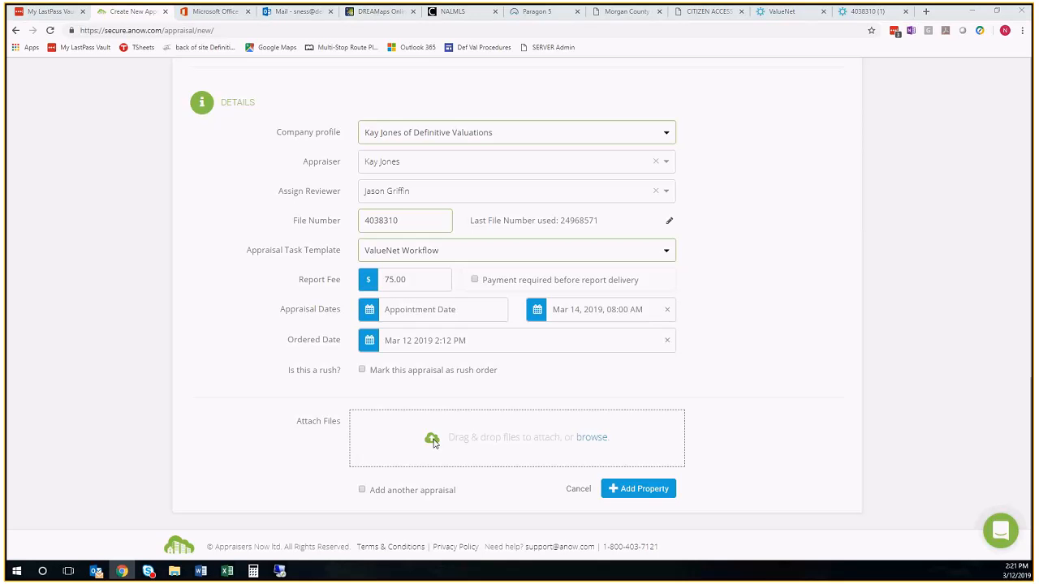
# Attach the nine Norris Mill PDFs from the Documents folder, from the zoning file through the order file
pyautogui.click(433, 442)
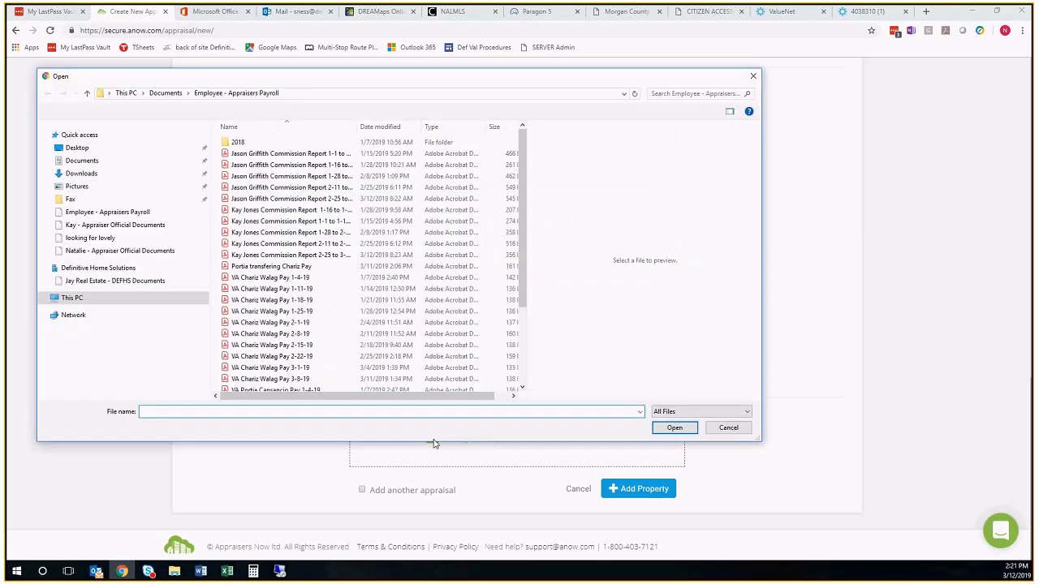
pyautogui.click(73, 317)
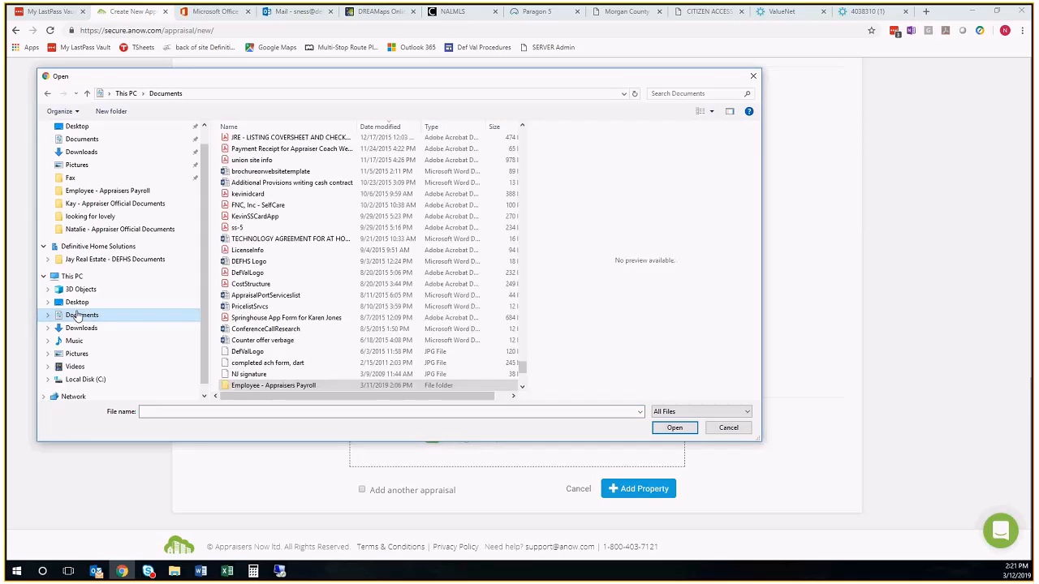
pyautogui.scroll(4, 527, 331)
pyautogui.moveTo(522, 354); pyautogui.dragTo(526, 130)
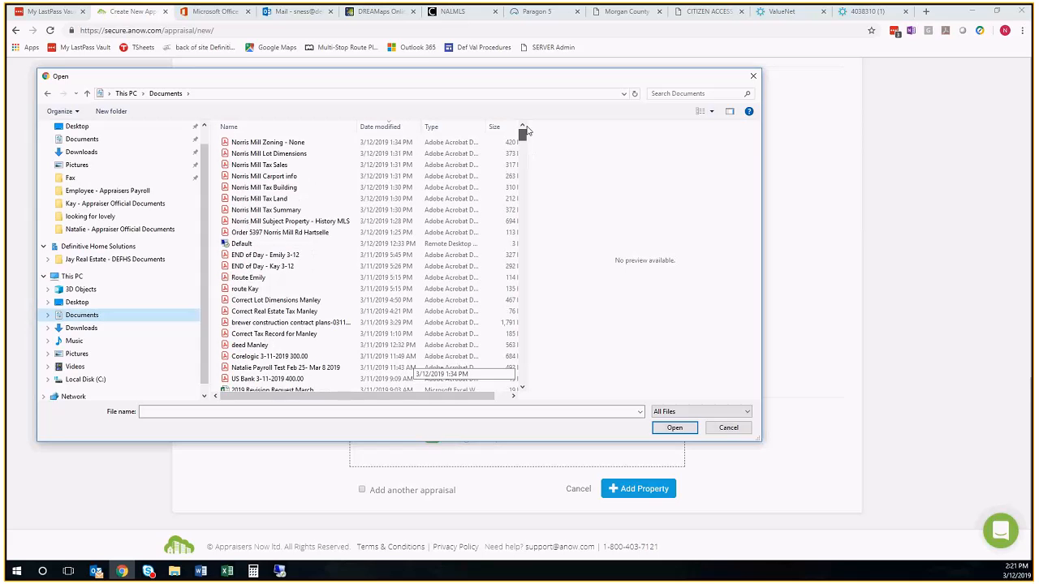
pyautogui.click(278, 143)
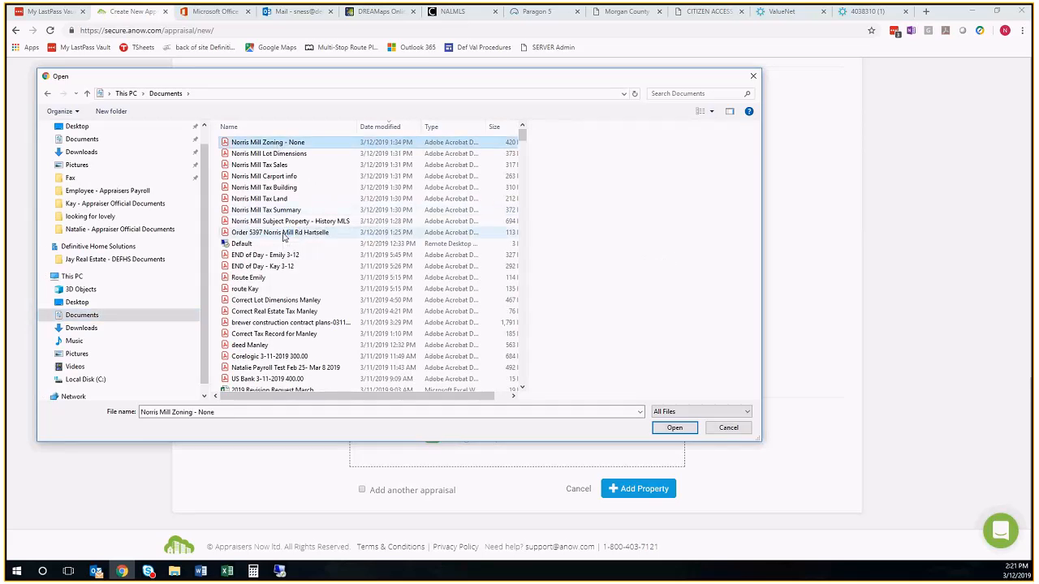
pyautogui.keyDown('shift'); pyautogui.click(283, 233); pyautogui.keyUp('shift')
pyautogui.click(689, 428)
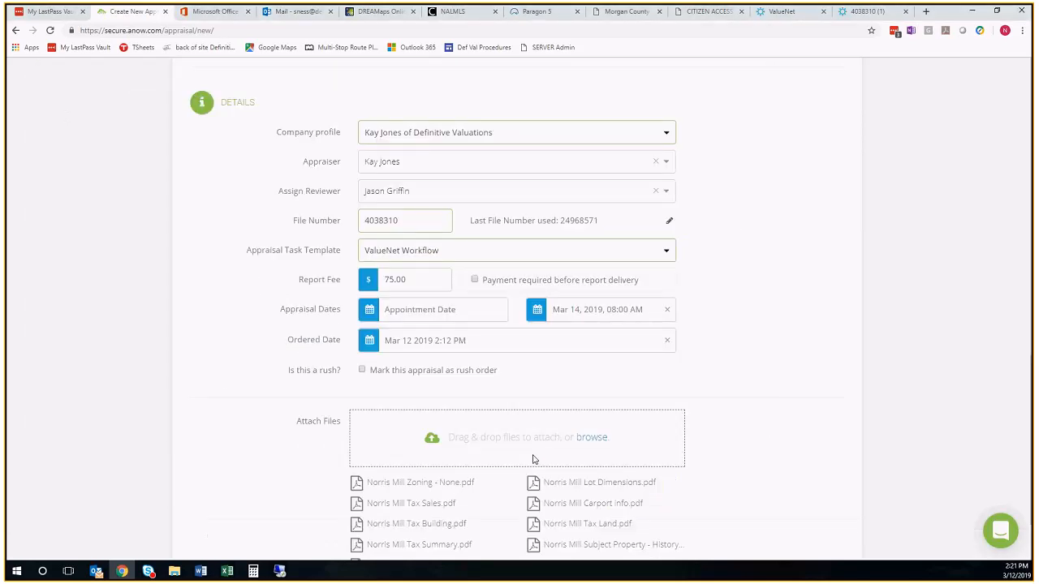
# Submit the completed form to add the property and open the new appraisal's record
pyautogui.scroll(-2, 577, 477)
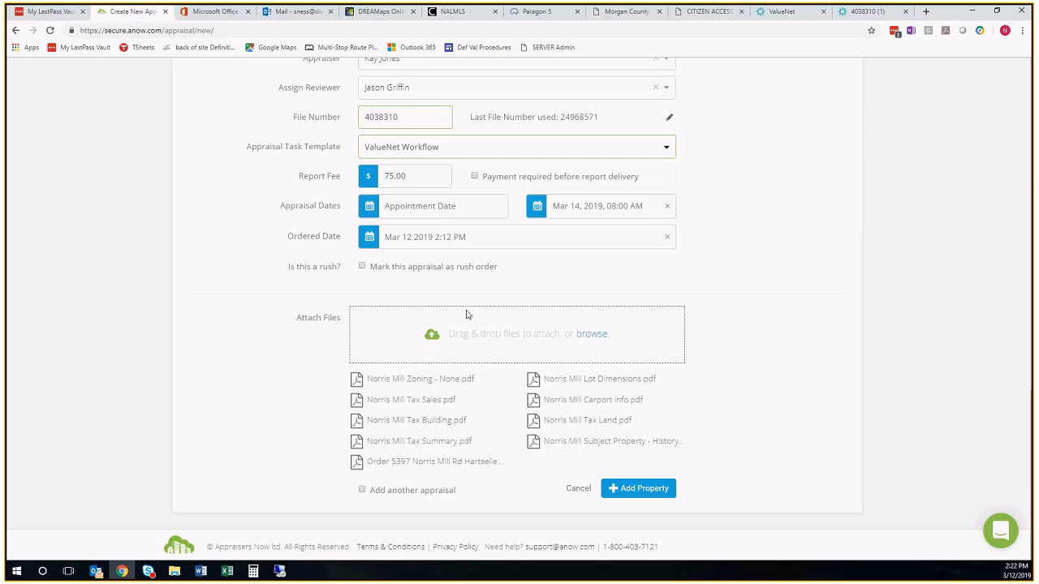
pyautogui.click(631, 490)
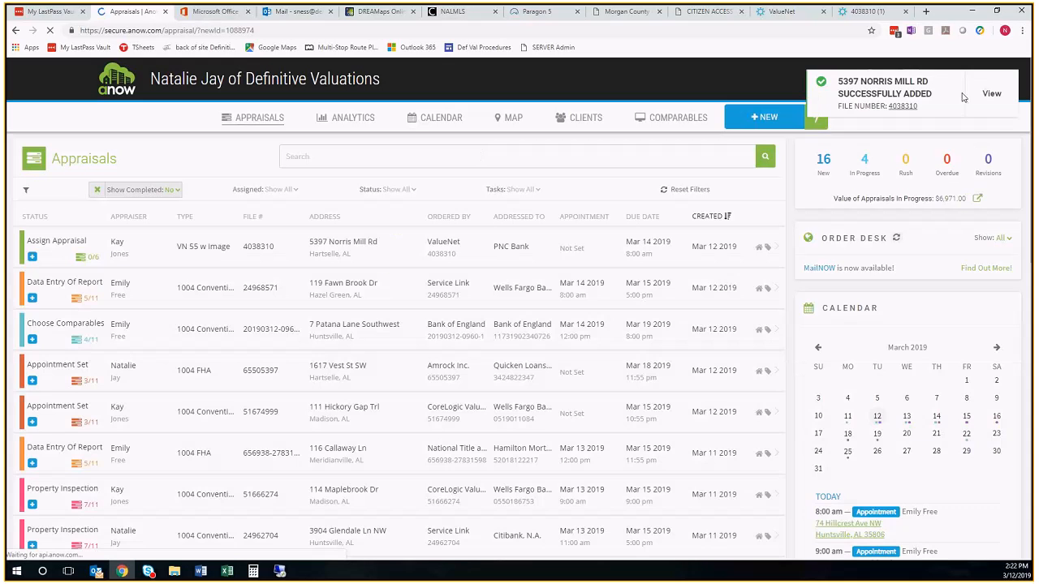
pyautogui.click(992, 95)
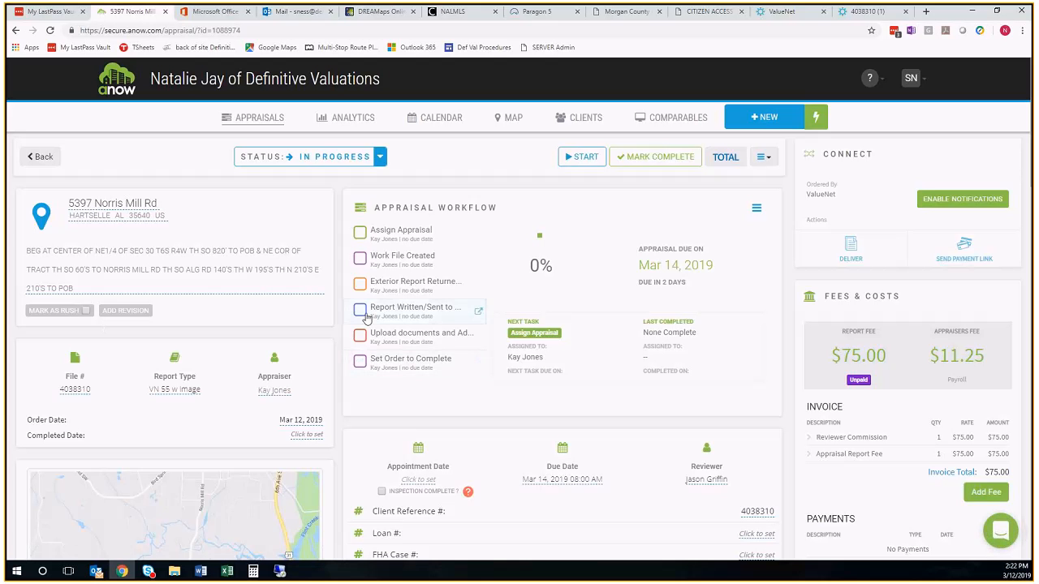
# Mark Assign Appraisal and Work File Created as complete in the appraisal workflow, reviewing the record's contacts and attached files in between
pyautogui.click(359, 233)
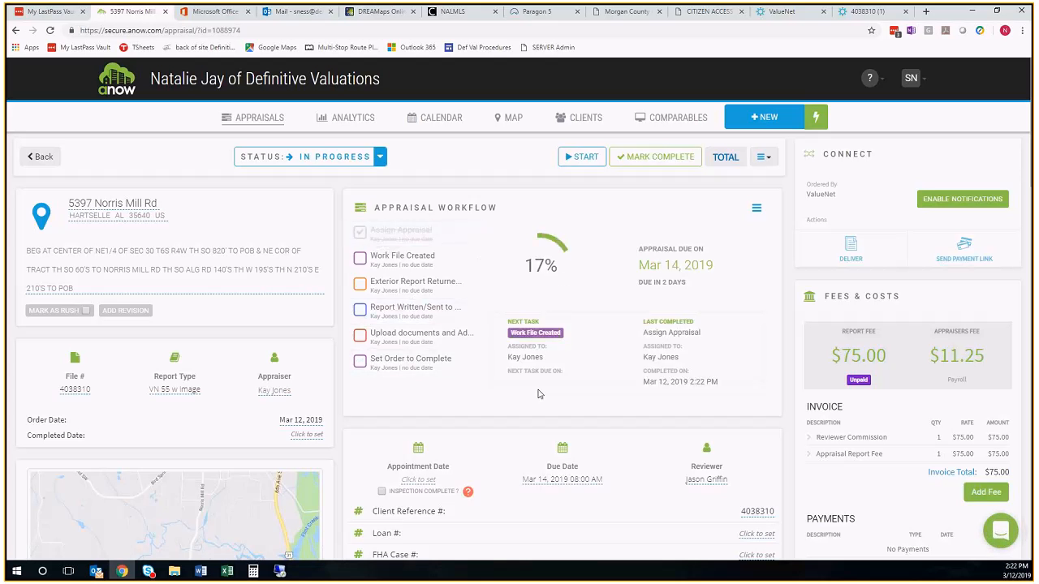
pyautogui.scroll(-3, 568, 406)
pyautogui.scroll(-6, 569, 406)
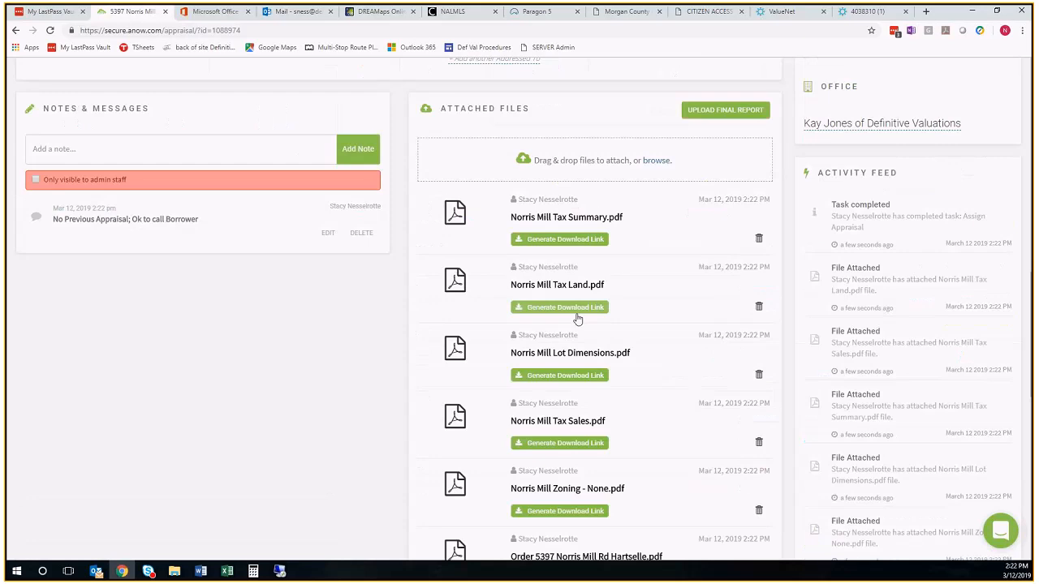
pyautogui.scroll(-4, 577, 319)
pyautogui.scroll(4, 573, 341)
pyautogui.scroll(3, 589, 369)
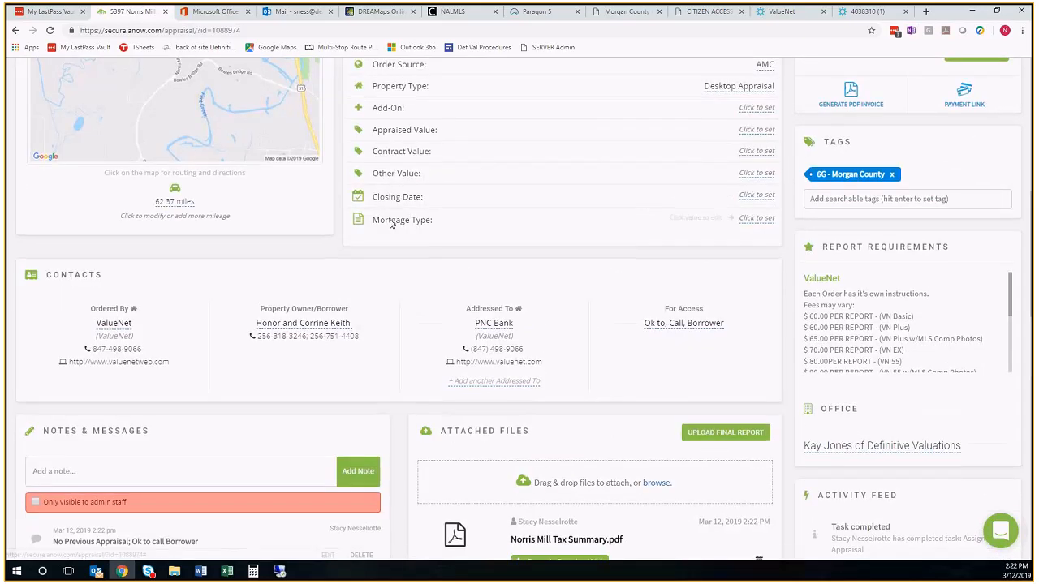
pyautogui.scroll(4, 394, 219)
pyautogui.scroll(1, 395, 219)
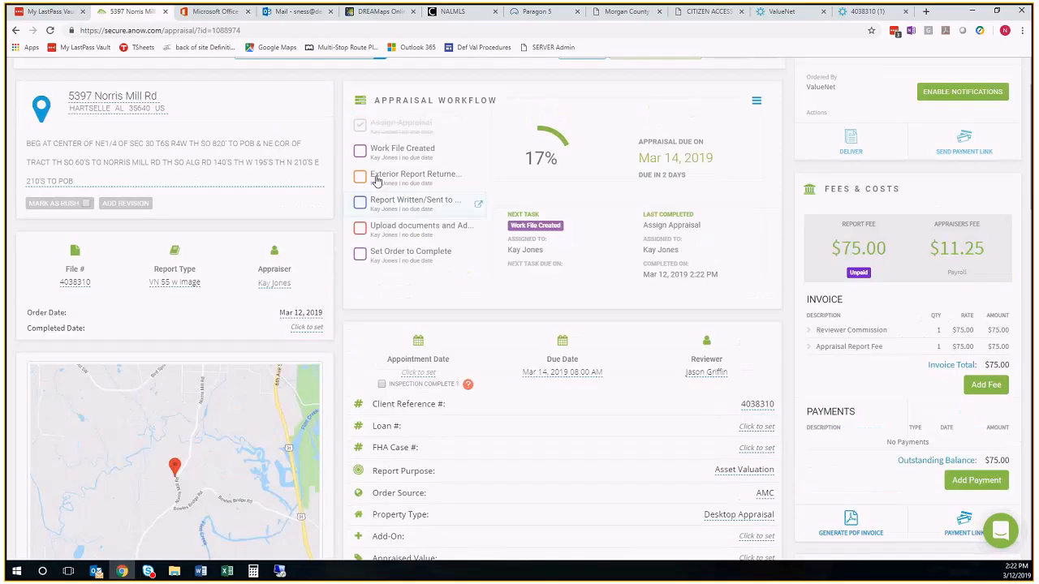
pyautogui.click(359, 151)
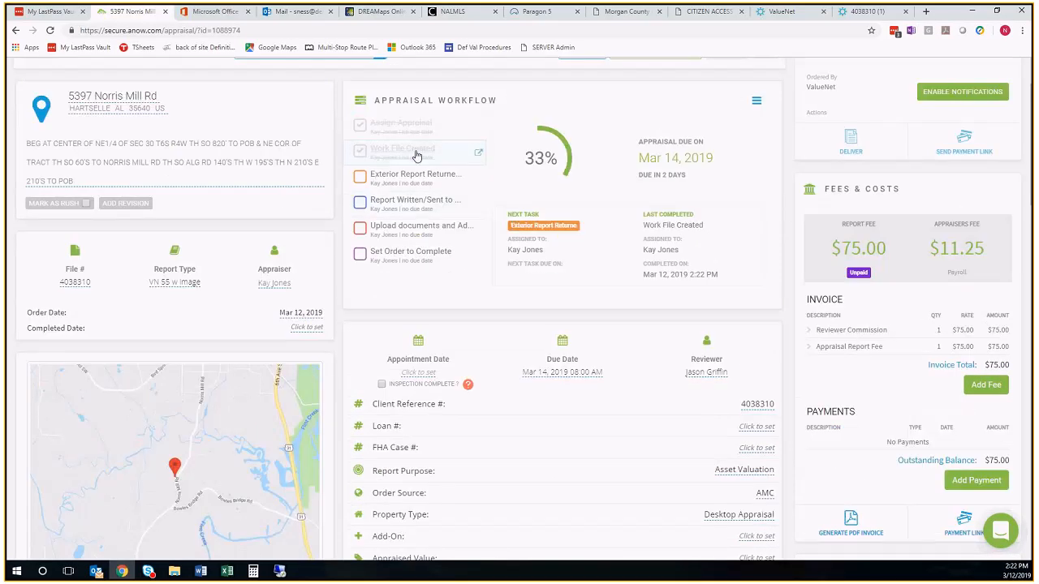